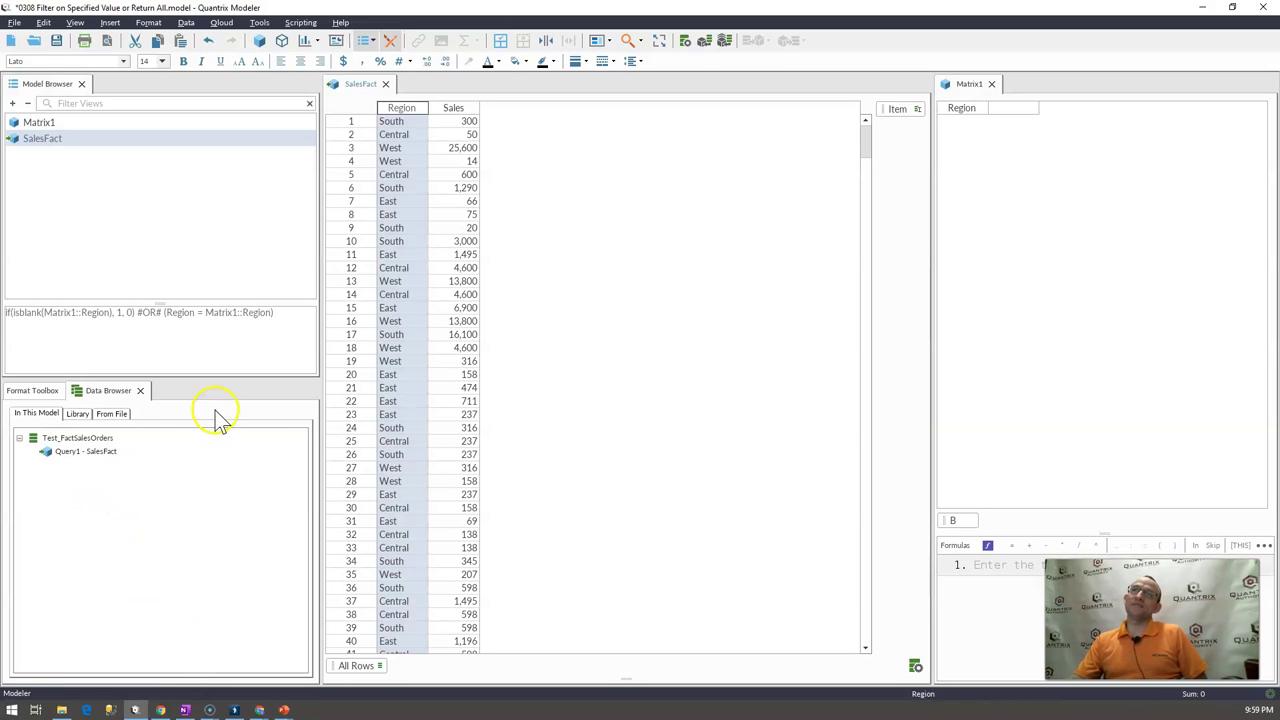
left_click_drag(457, 121, 443, 241)
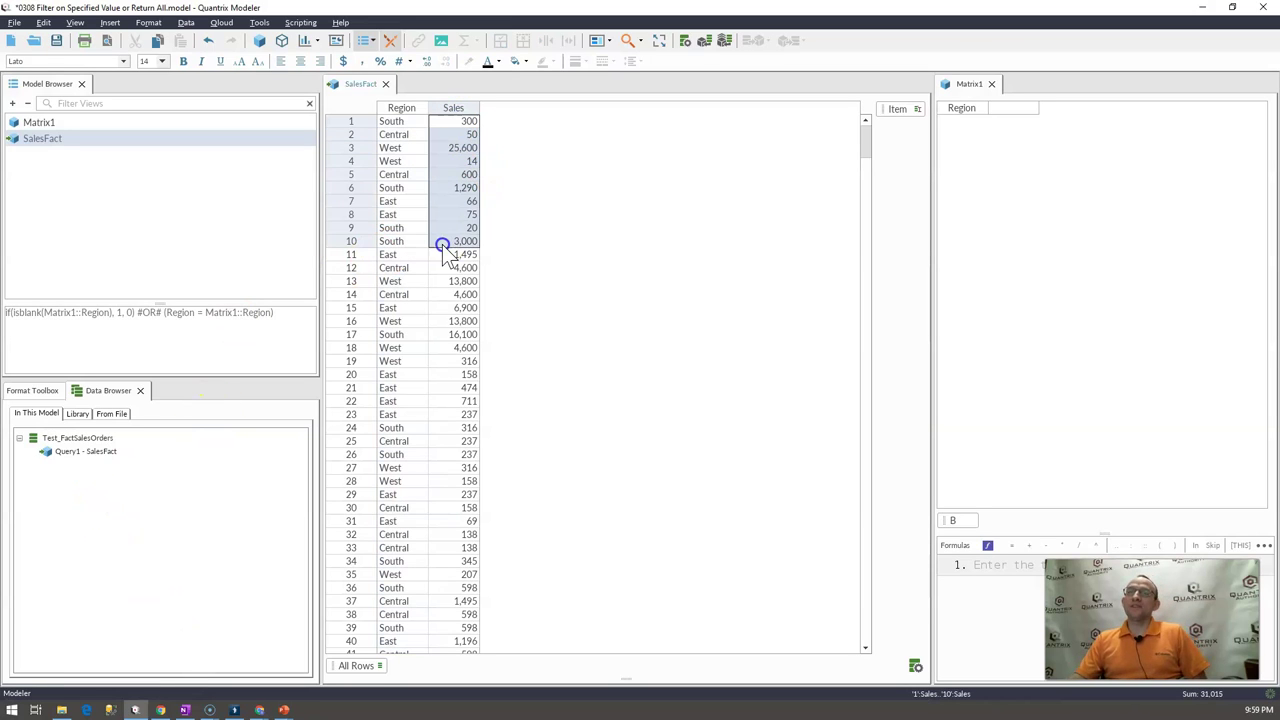
left_click(391, 414)
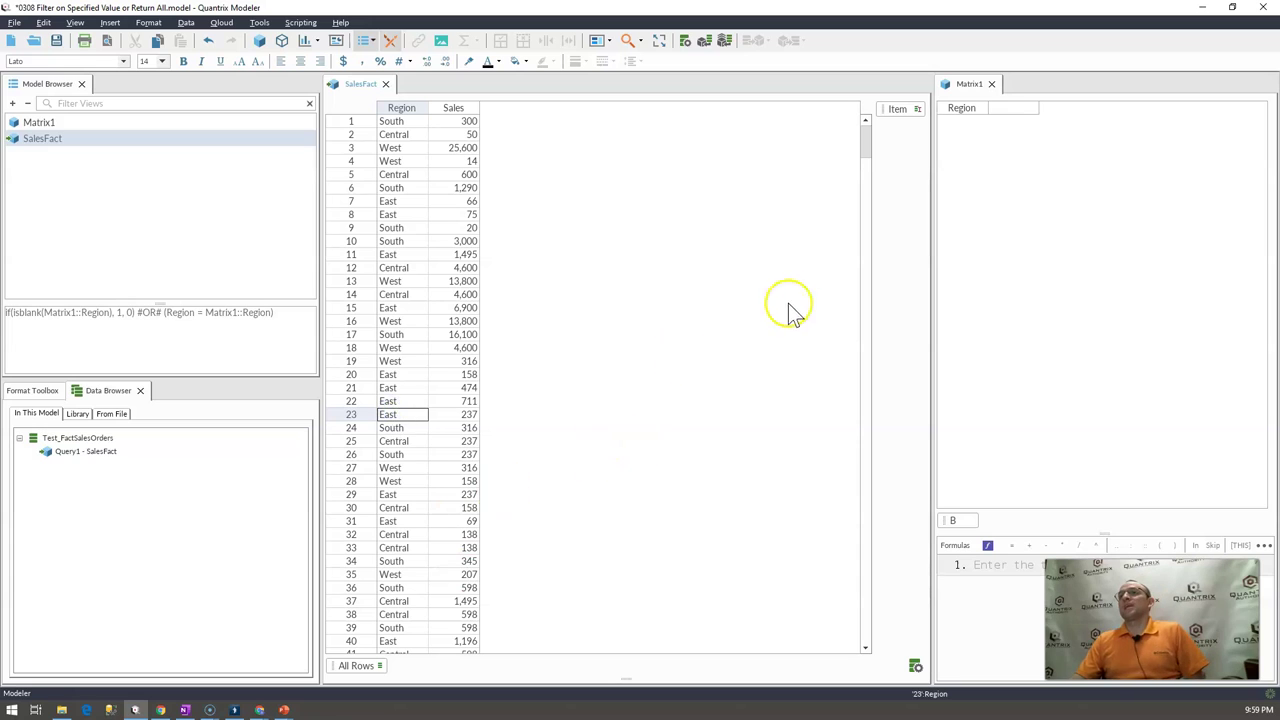
left_click(402, 108)
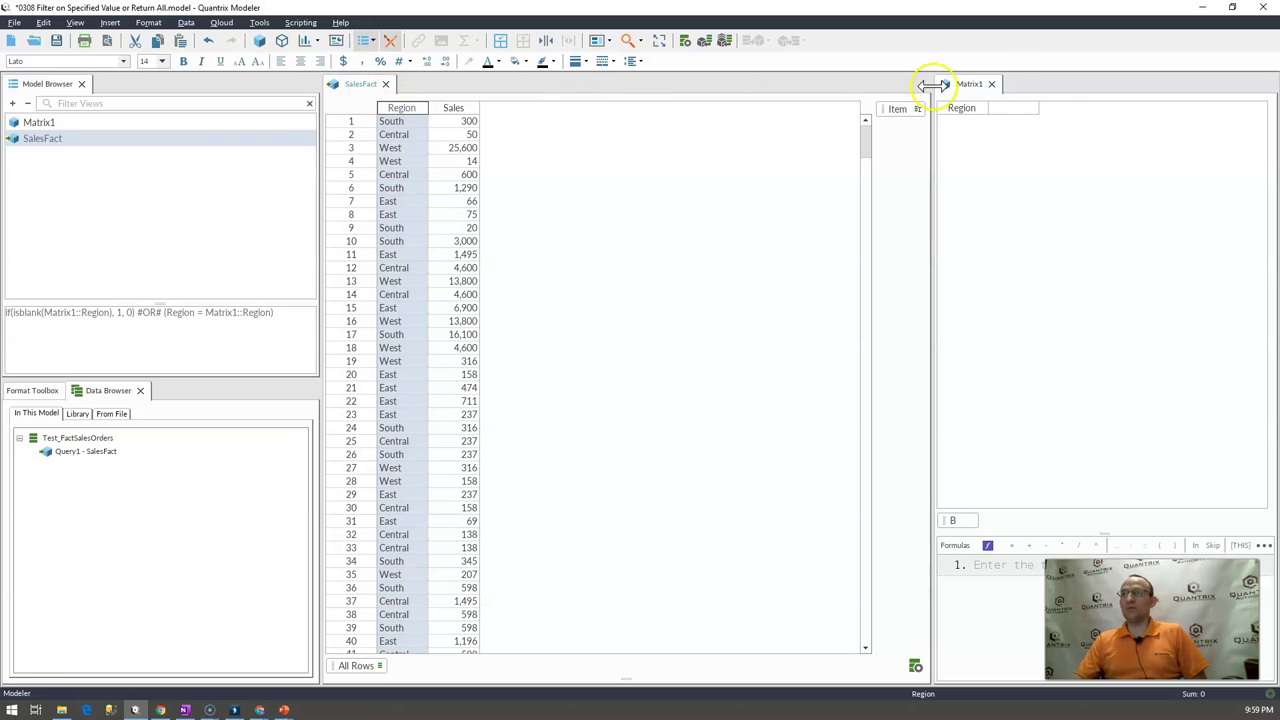
left_click(400, 134)
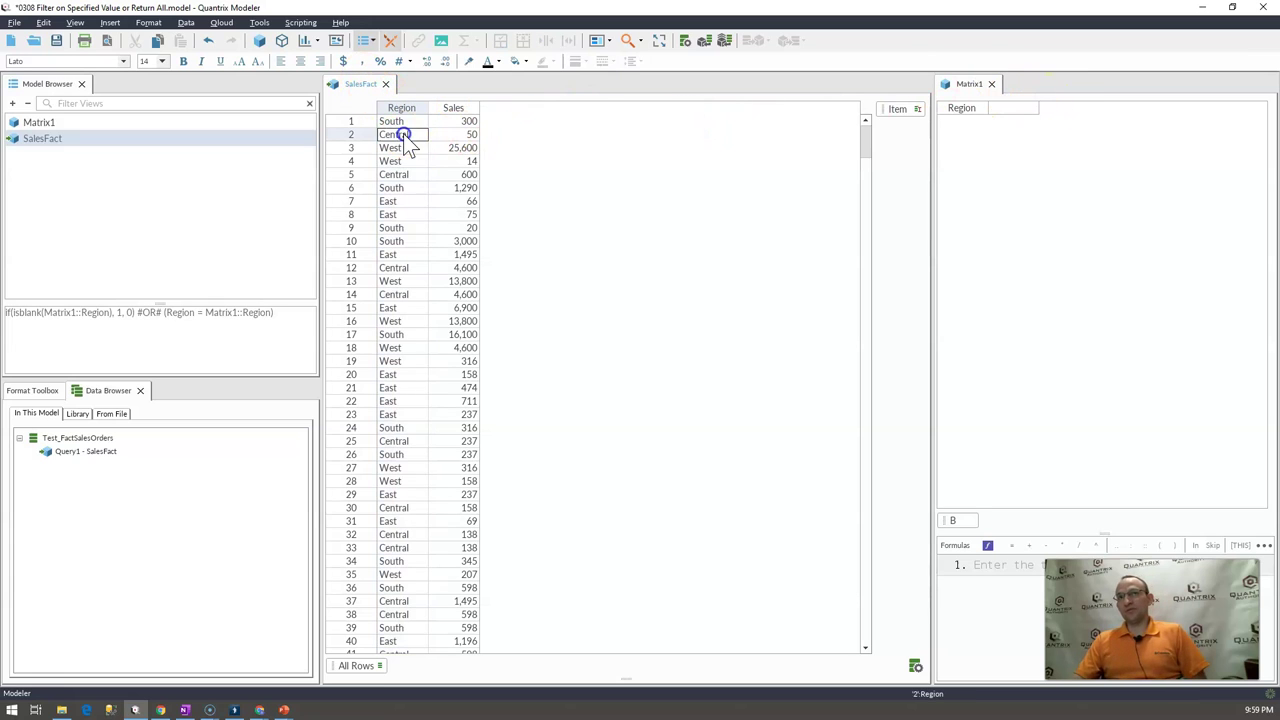
Choose East as the Region value in Matrix1 and clear the cell again.
left_click(1021, 108)
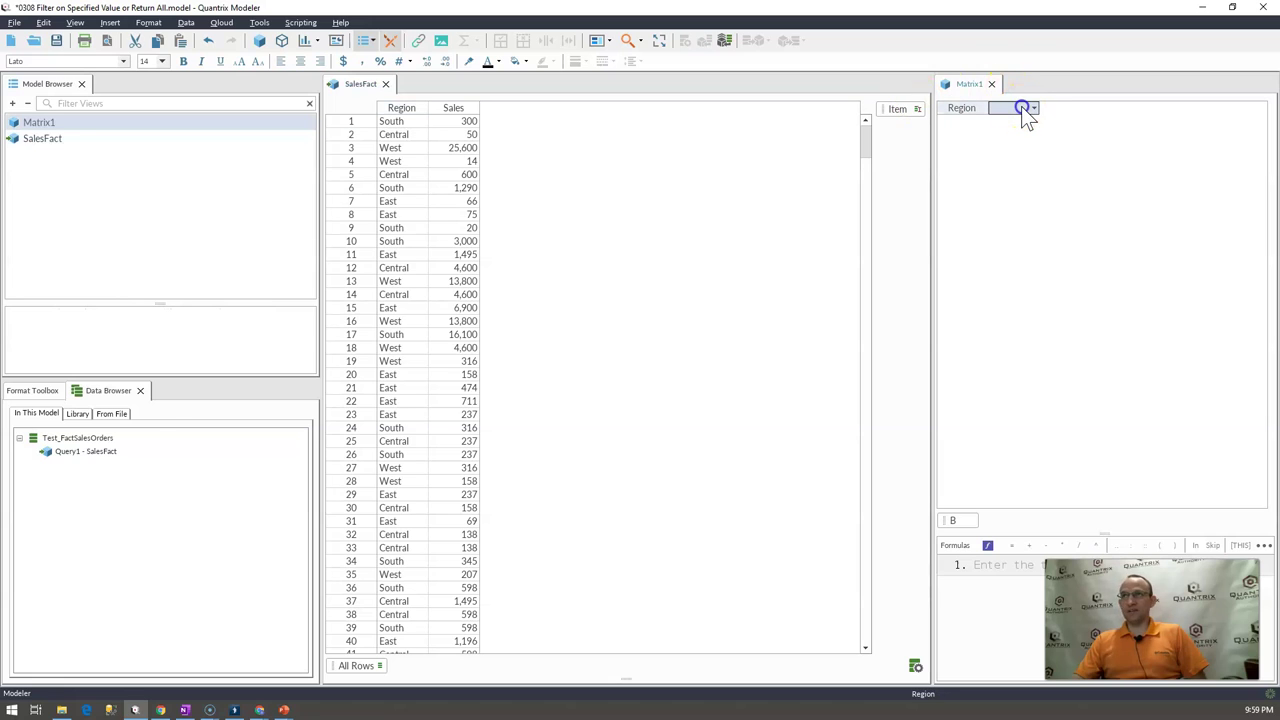
left_click(1033, 108)
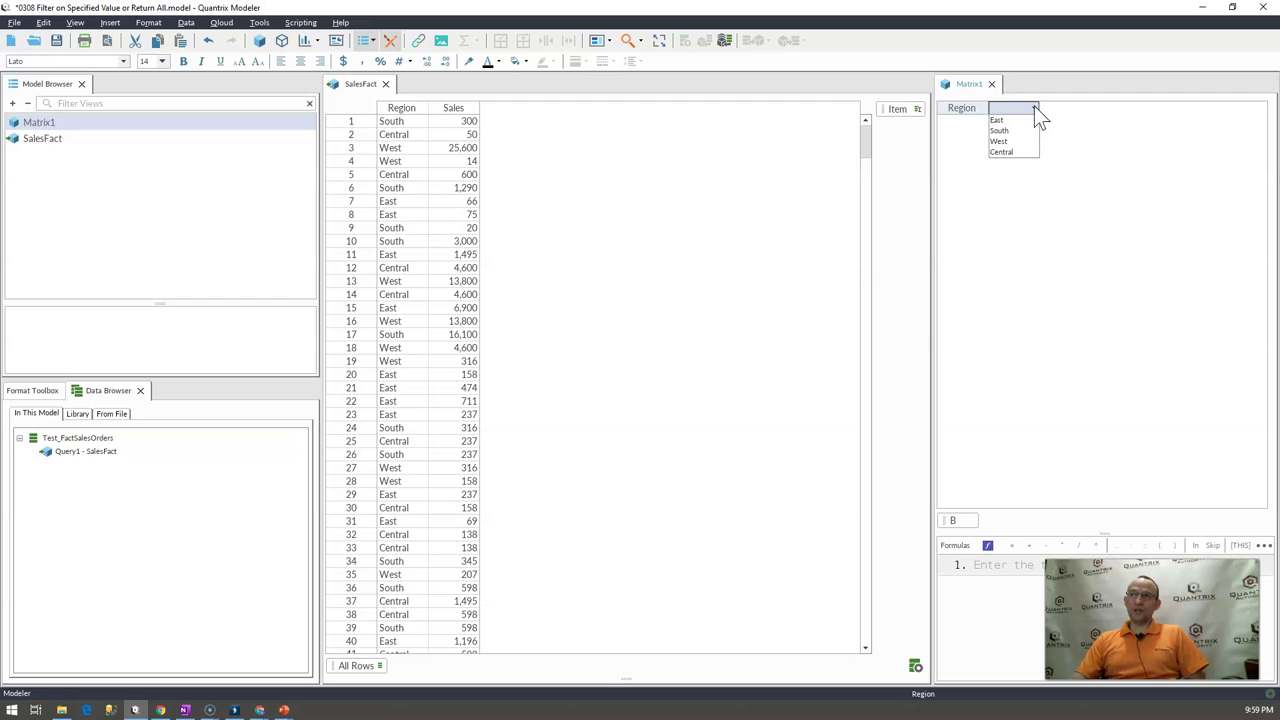
left_click(1011, 120)
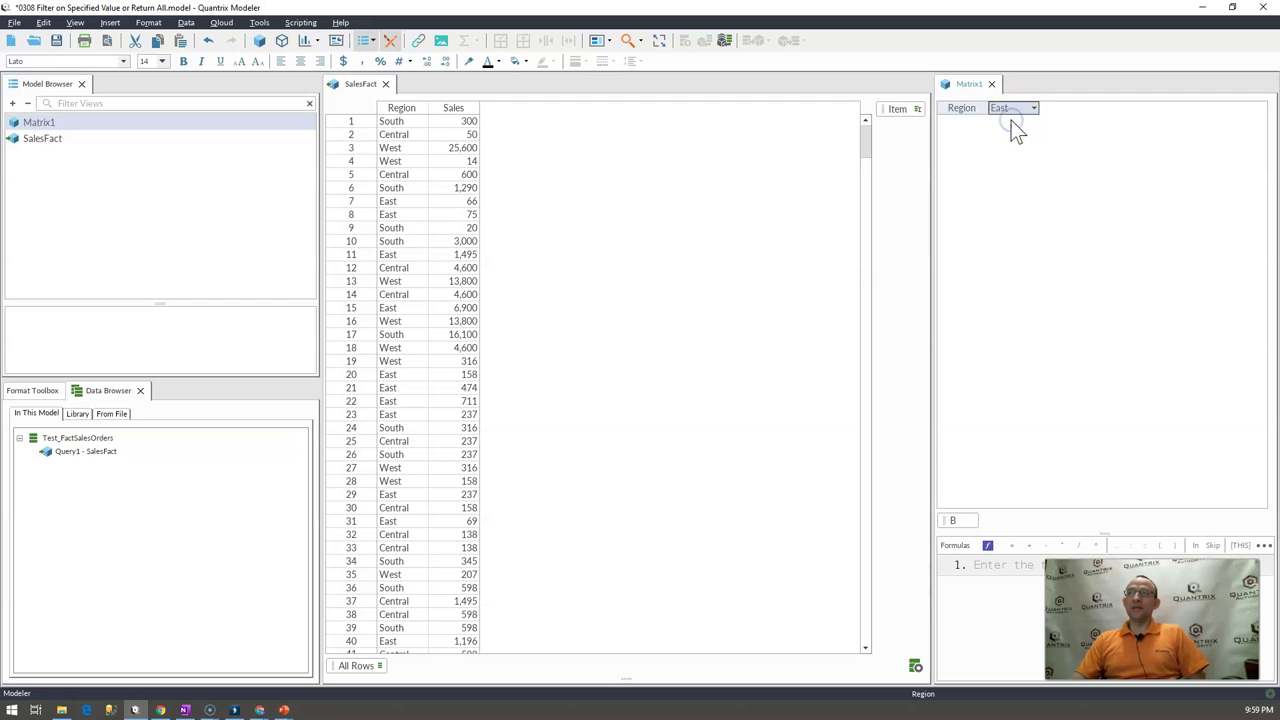
left_click(399, 215)
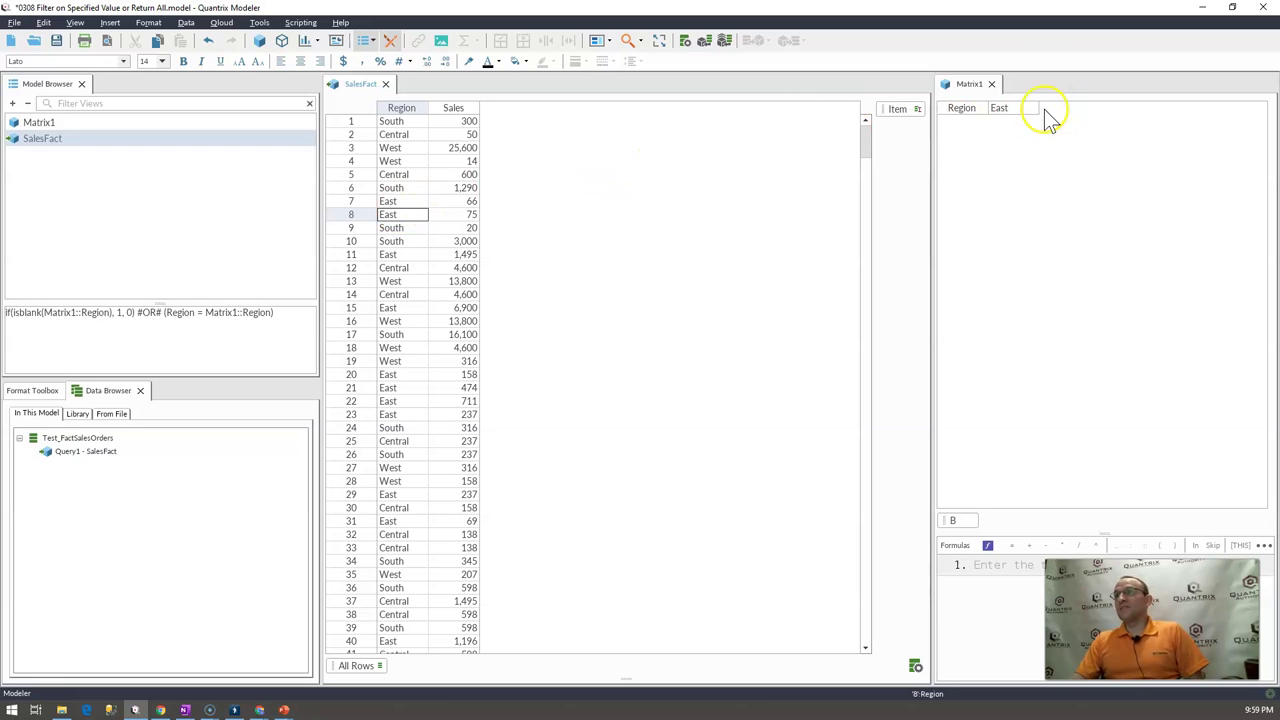
left_click(1004, 110)
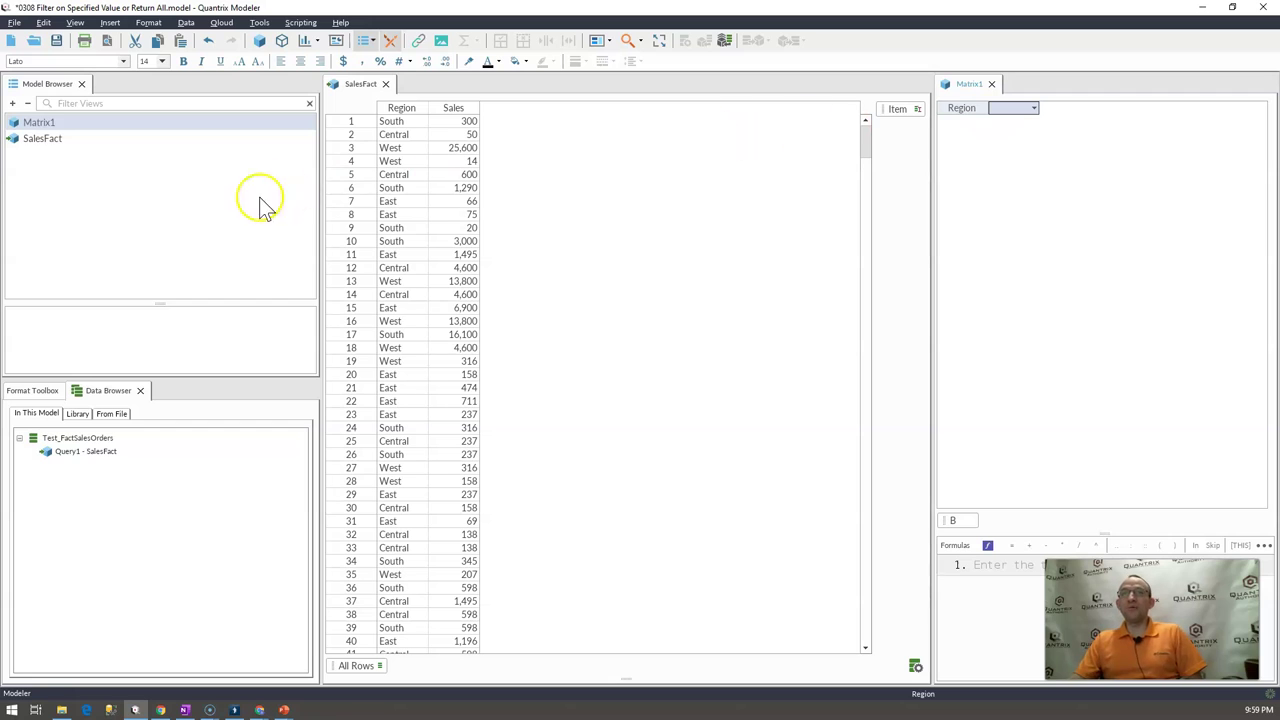
Start a filter on the Region column of SalesFact and set its type to Expression.
left_click_drag(390, 161, 400, 245)
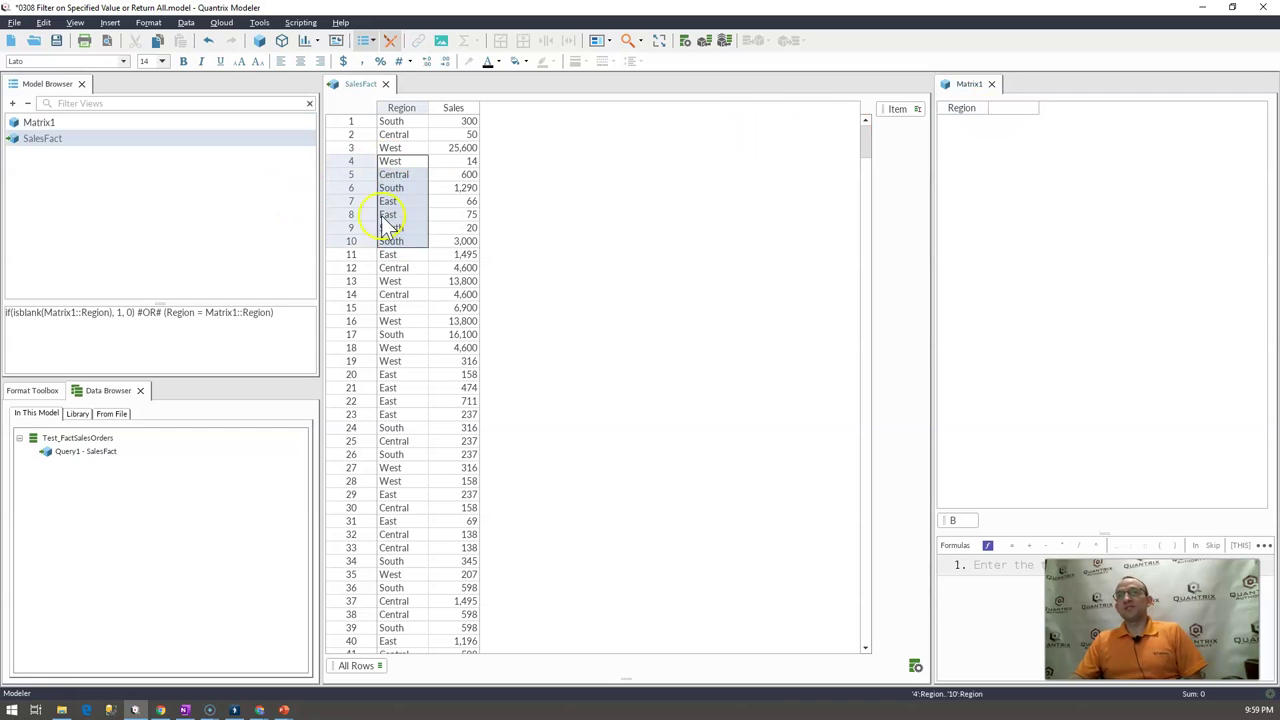
left_click(423, 133)
left_click(411, 106)
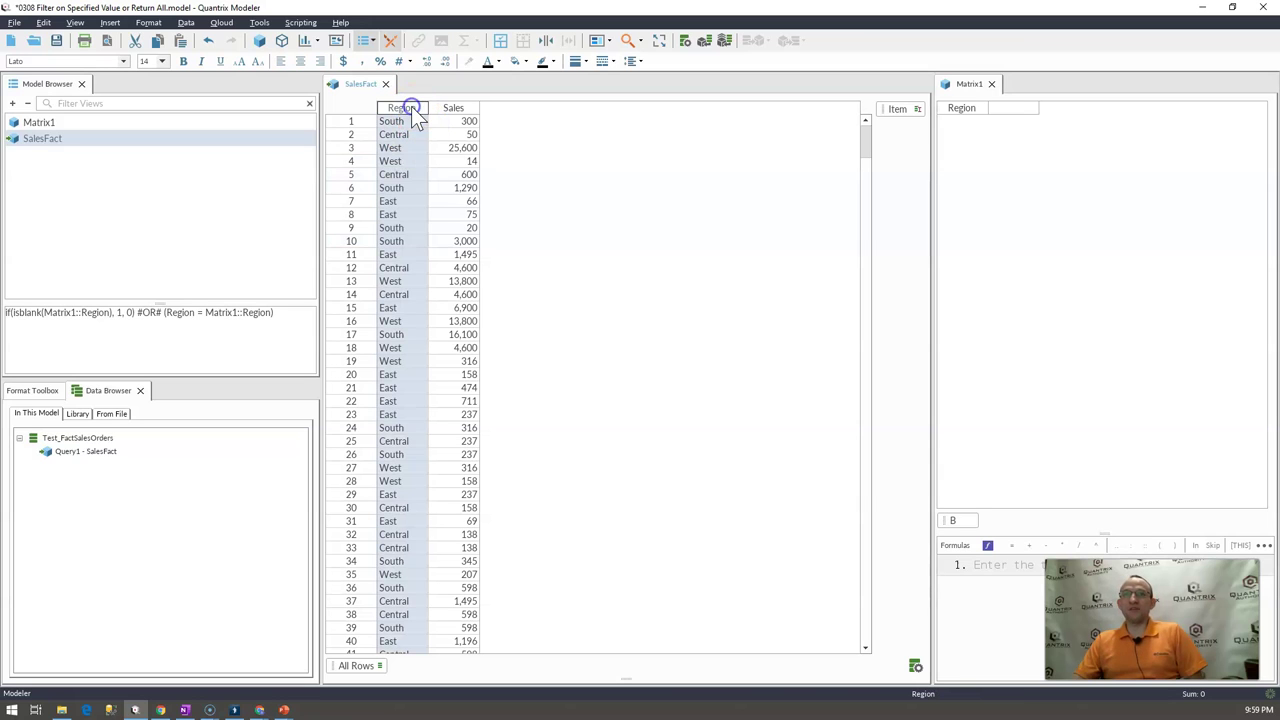
right_click(411, 106)
mouse_move(500, 396)
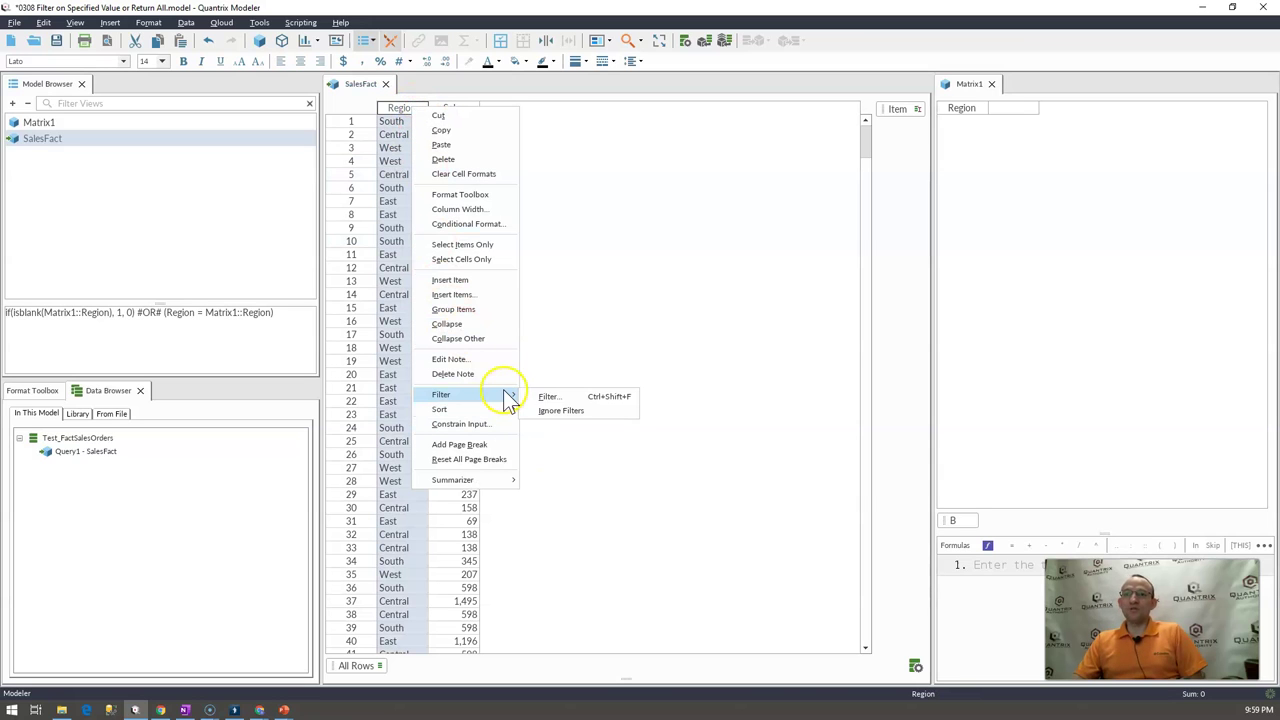
left_click(553, 397)
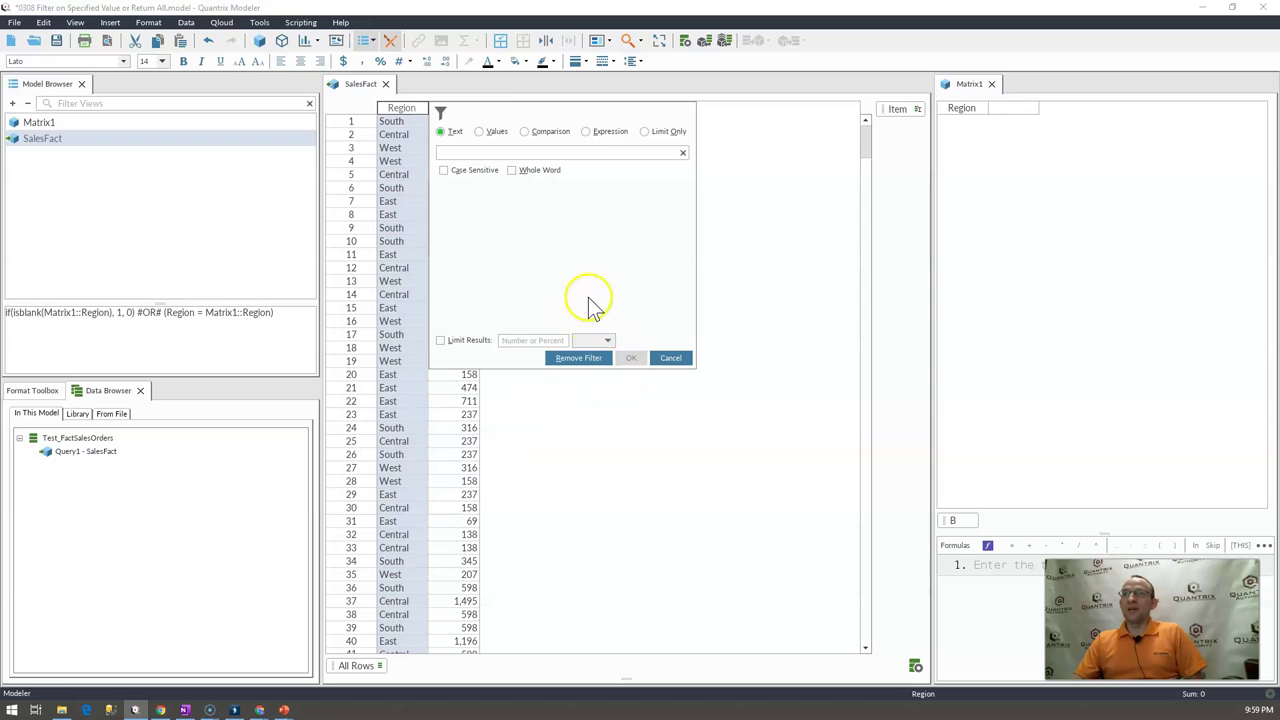
left_click(597, 132)
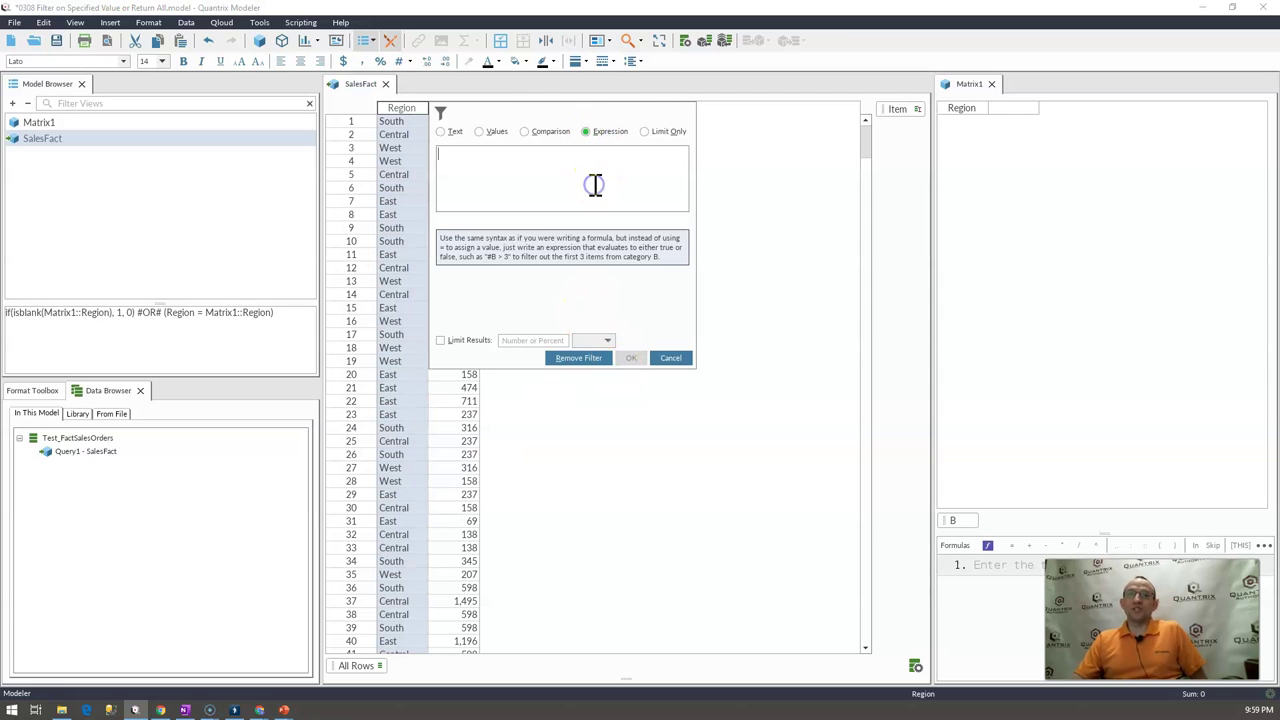
Enter the filter expression Region = matrix1::Region and apply it to the Region column.
type("R")
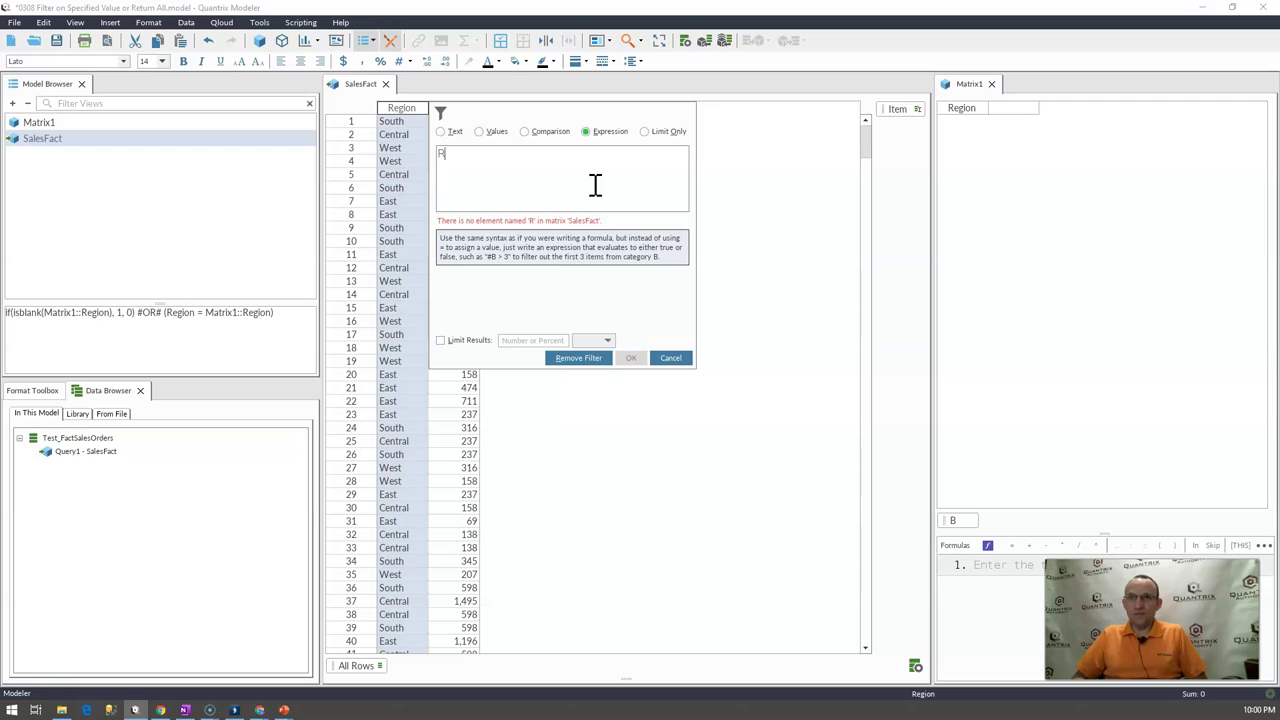
type("egion = ")
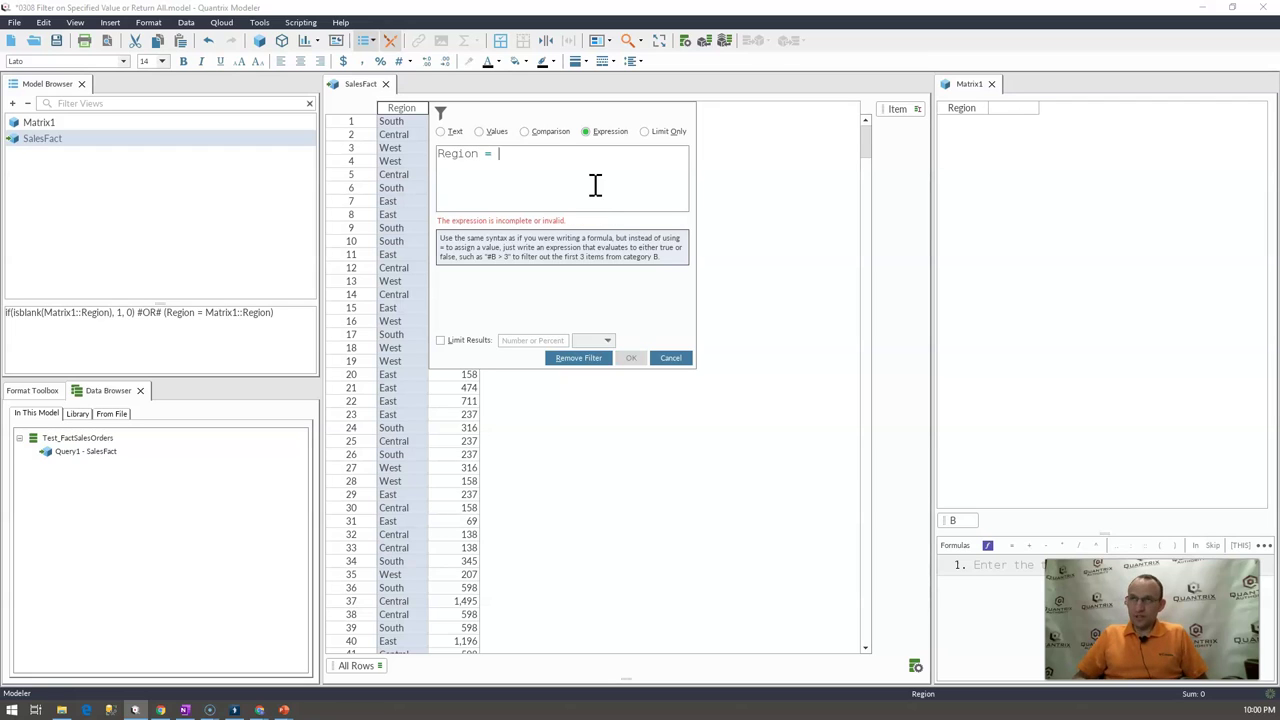
type("matrix")
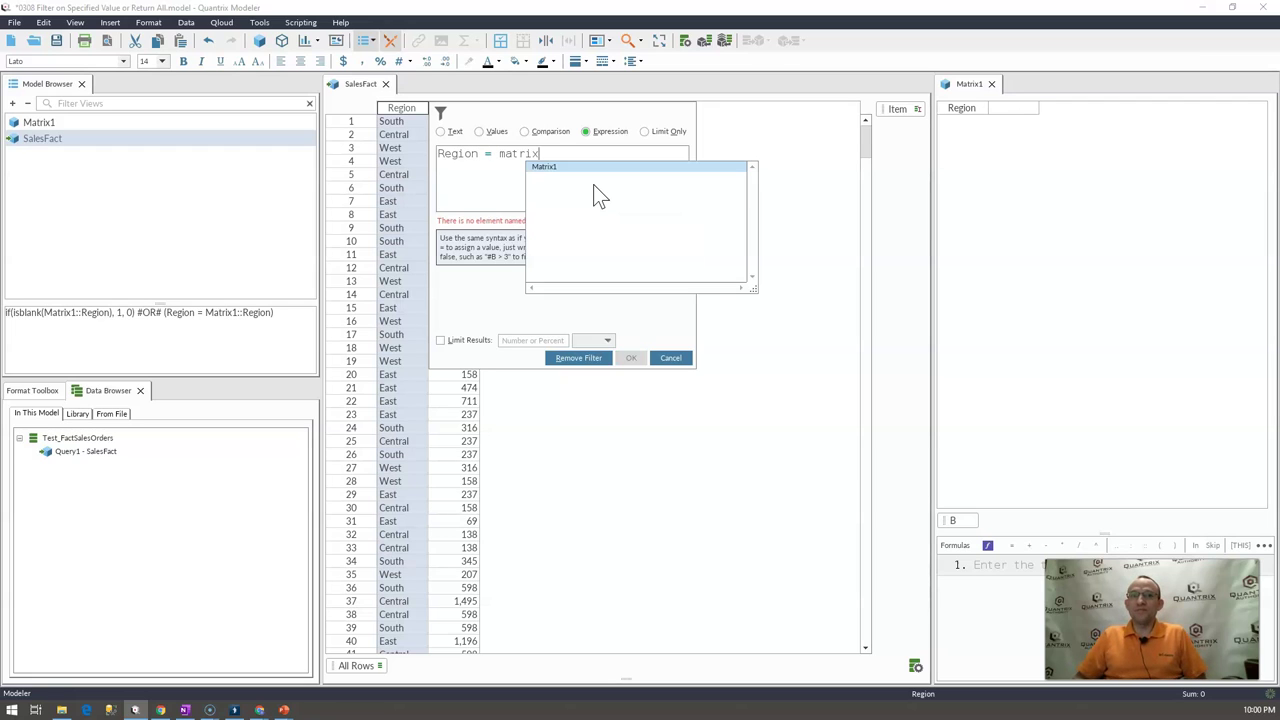
type("1")
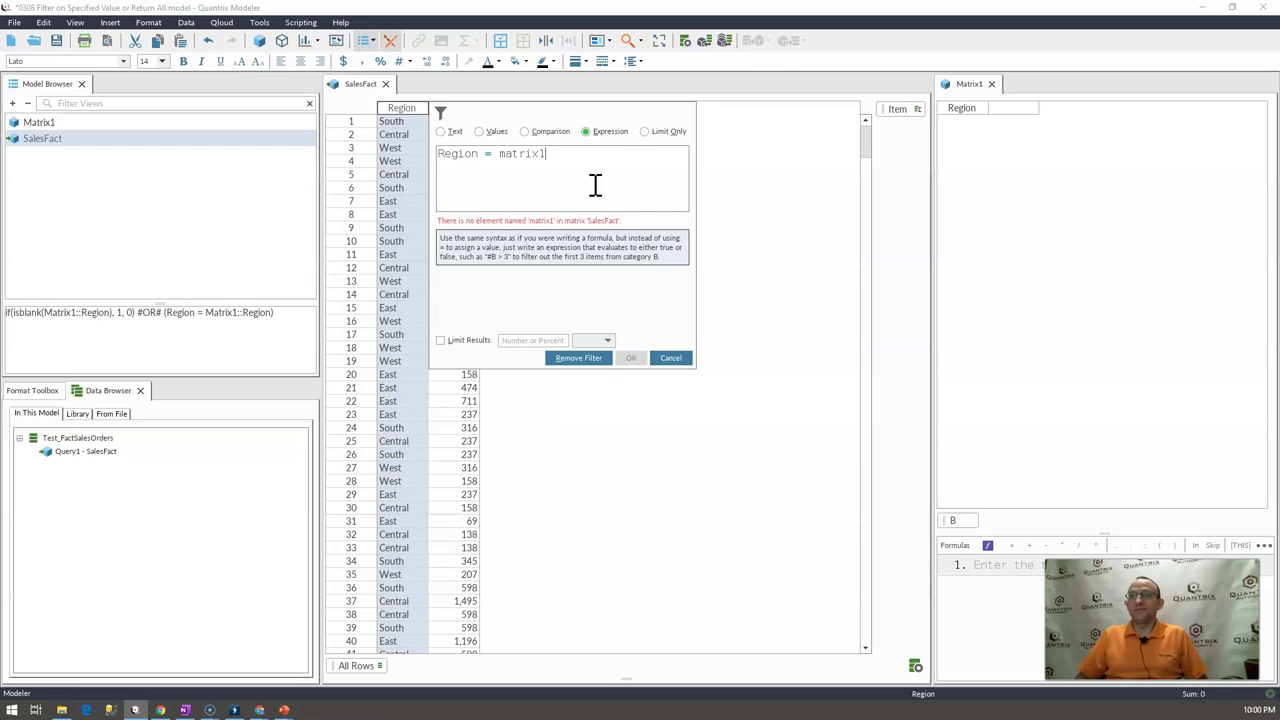
type("::Reg")
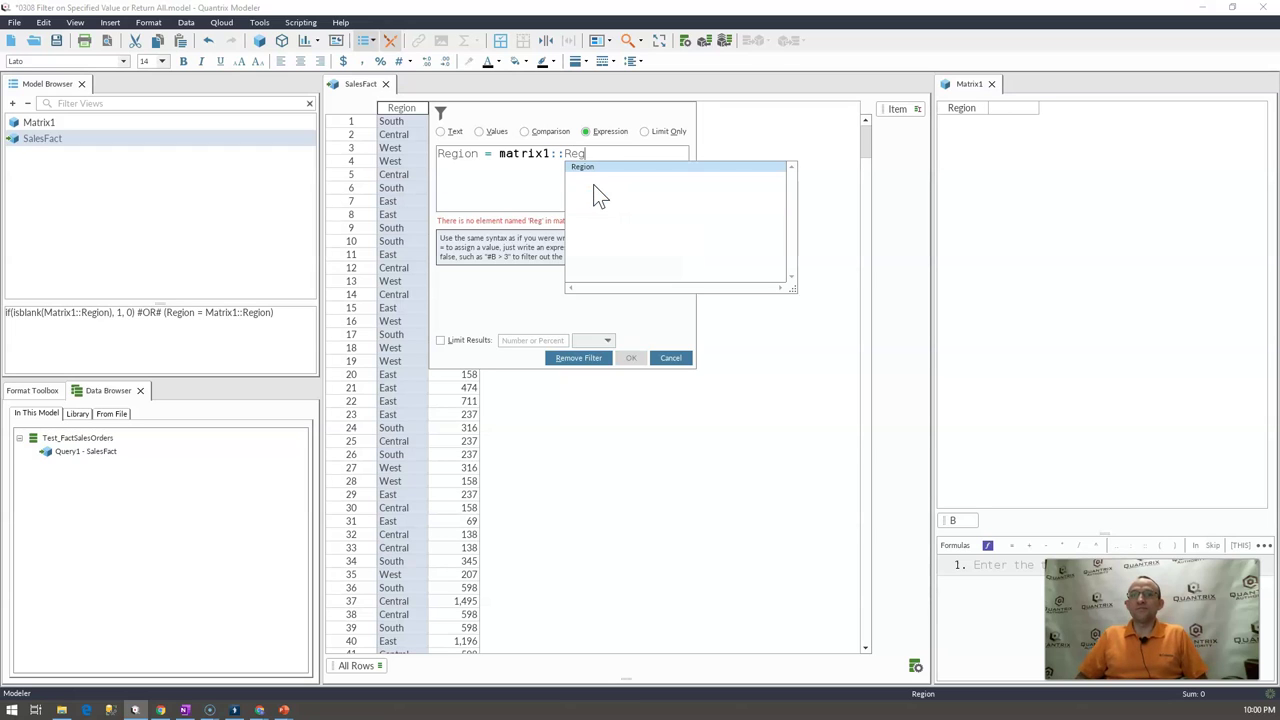
type("ion")
left_click(595, 164)
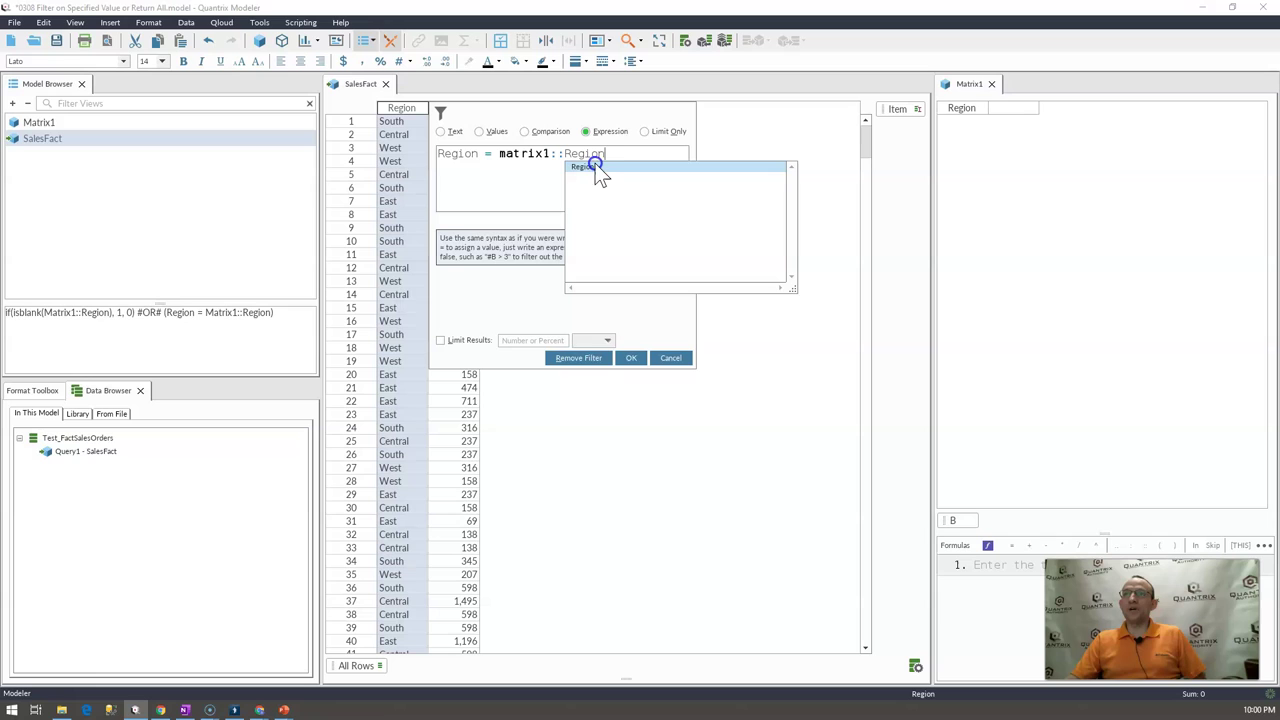
left_click(577, 359)
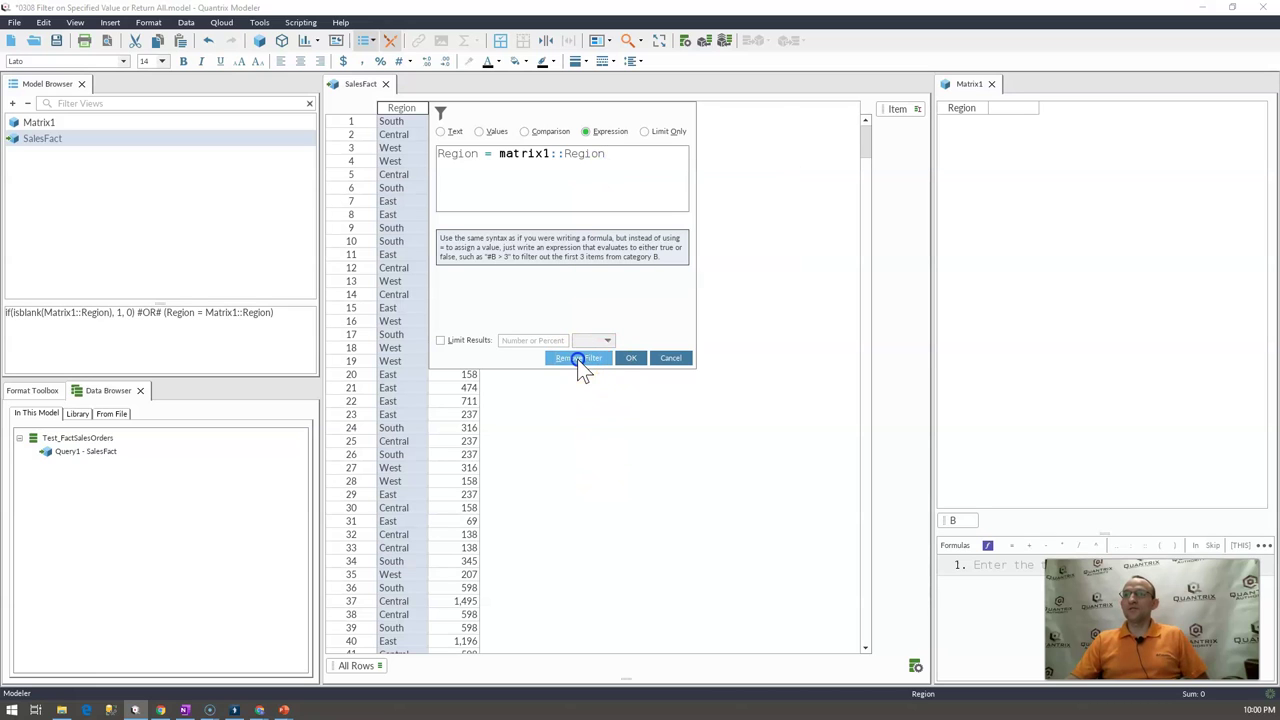
left_click(632, 359)
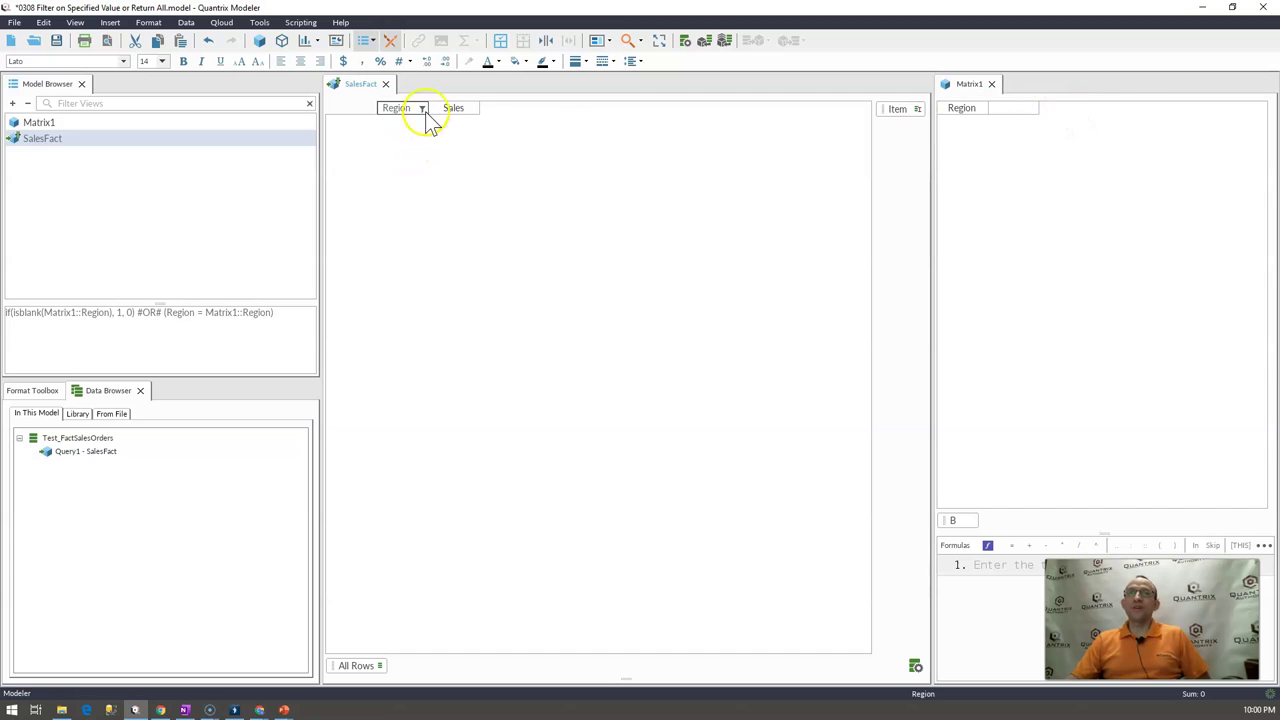
Set the Region value in Matrix1 to East and check the filtered rows in SalesFact.
left_click(1010, 110)
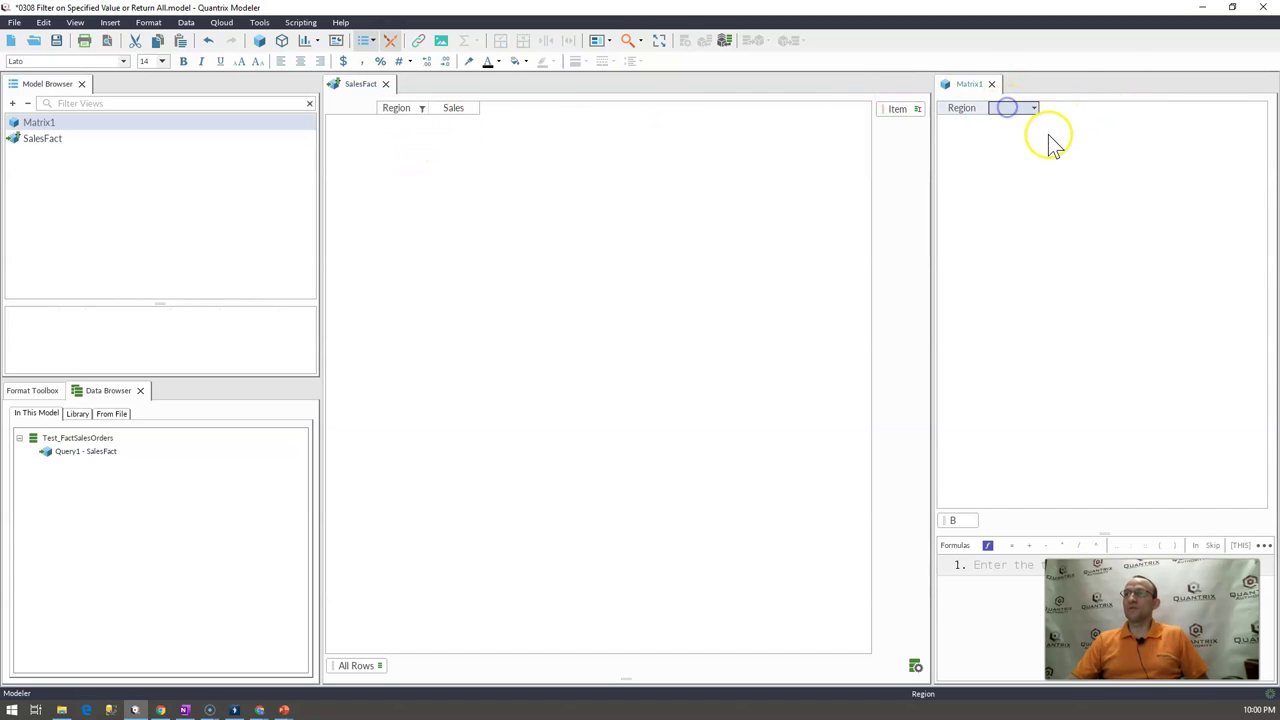
type("East")
key("Return")
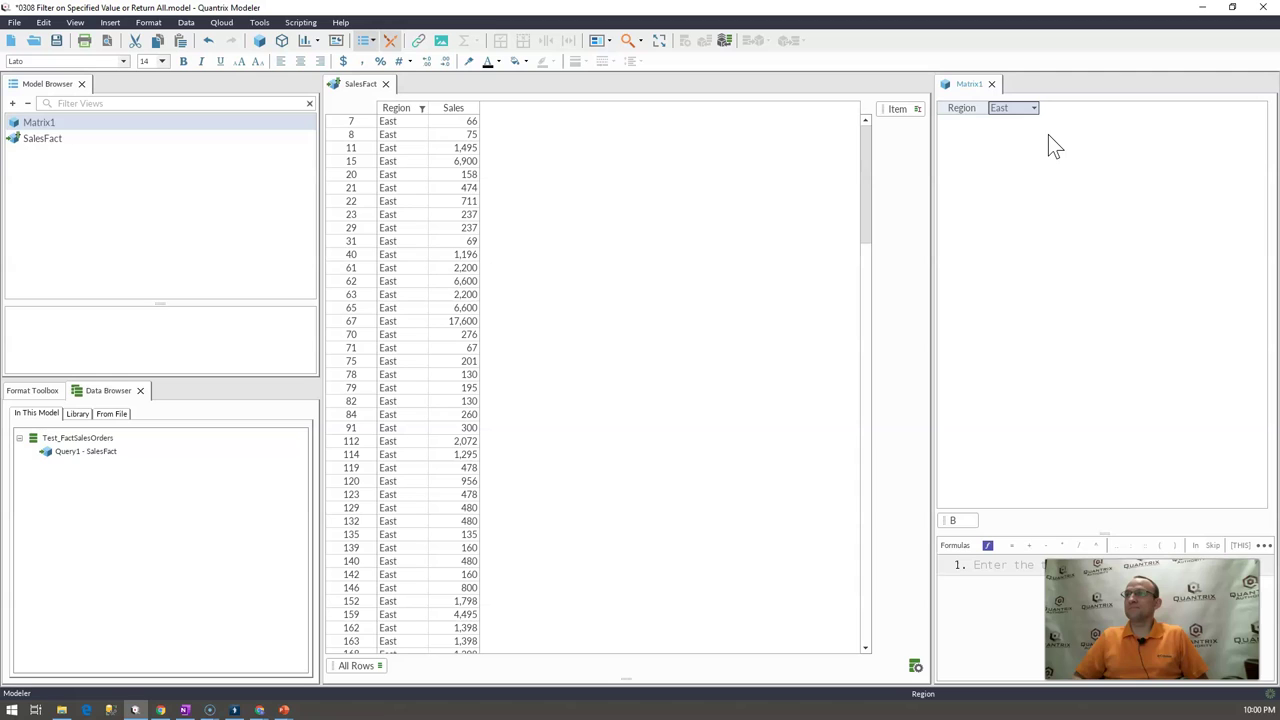
left_click(808, 188)
left_click_drag(412, 281, 427, 461)
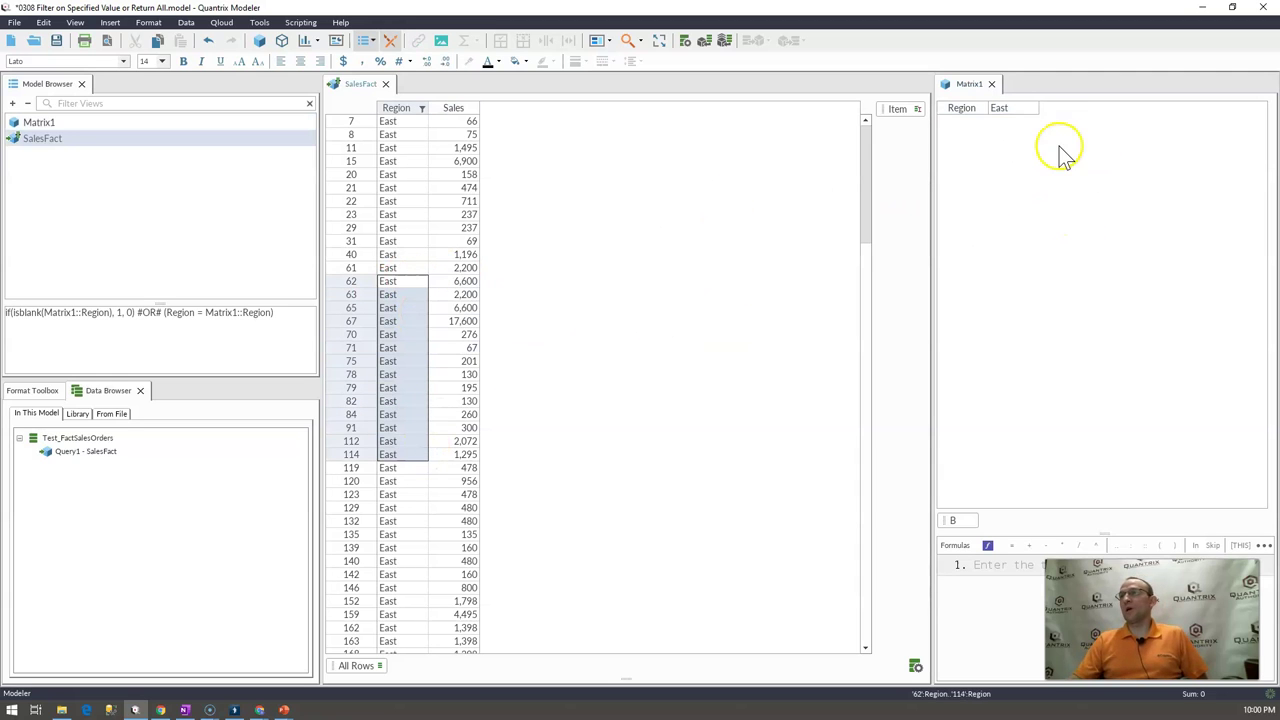
Set the Region value in Matrix1 to West and check the filtered rows in SalesFact.
left_click(1006, 110)
type("West")
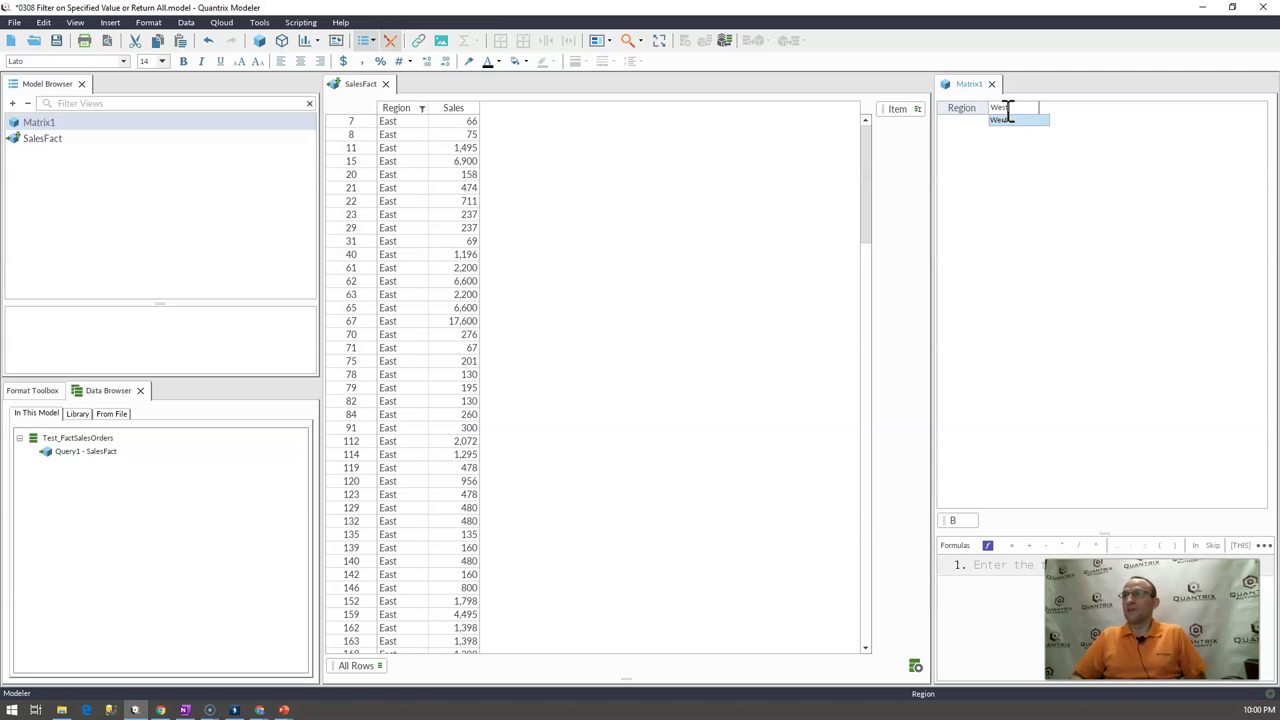
key("Return")
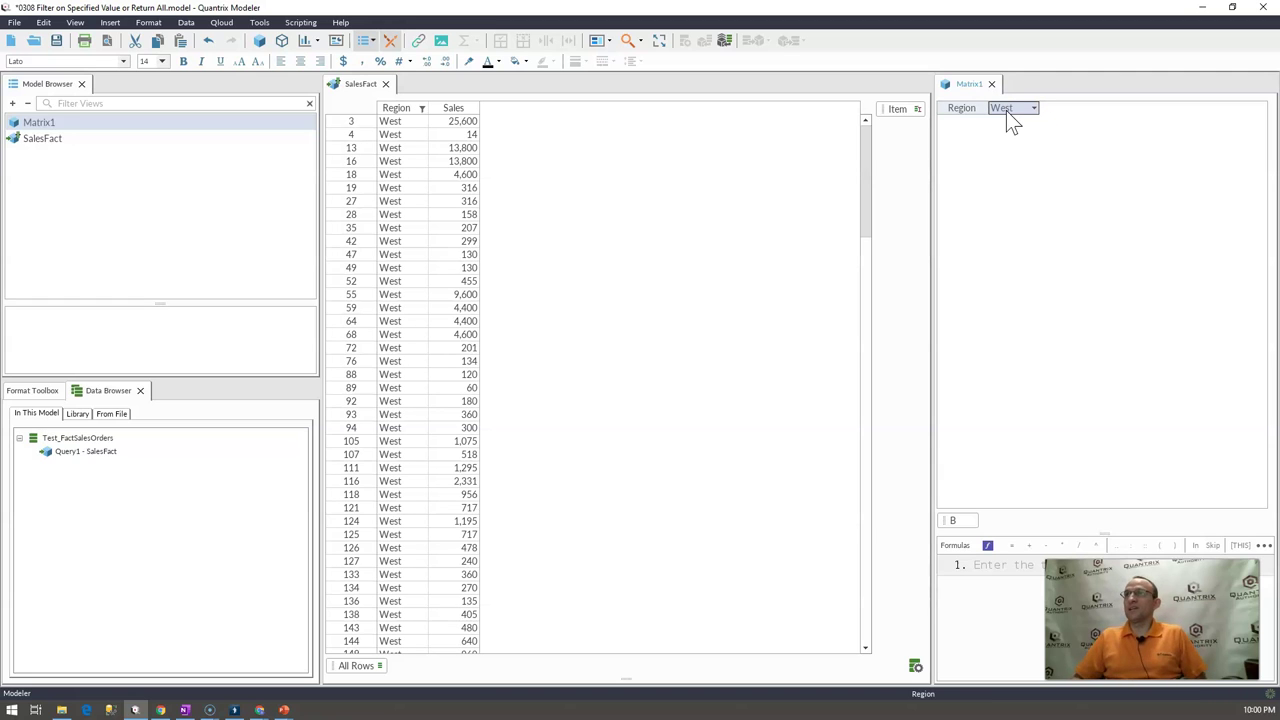
left_click(402, 134)
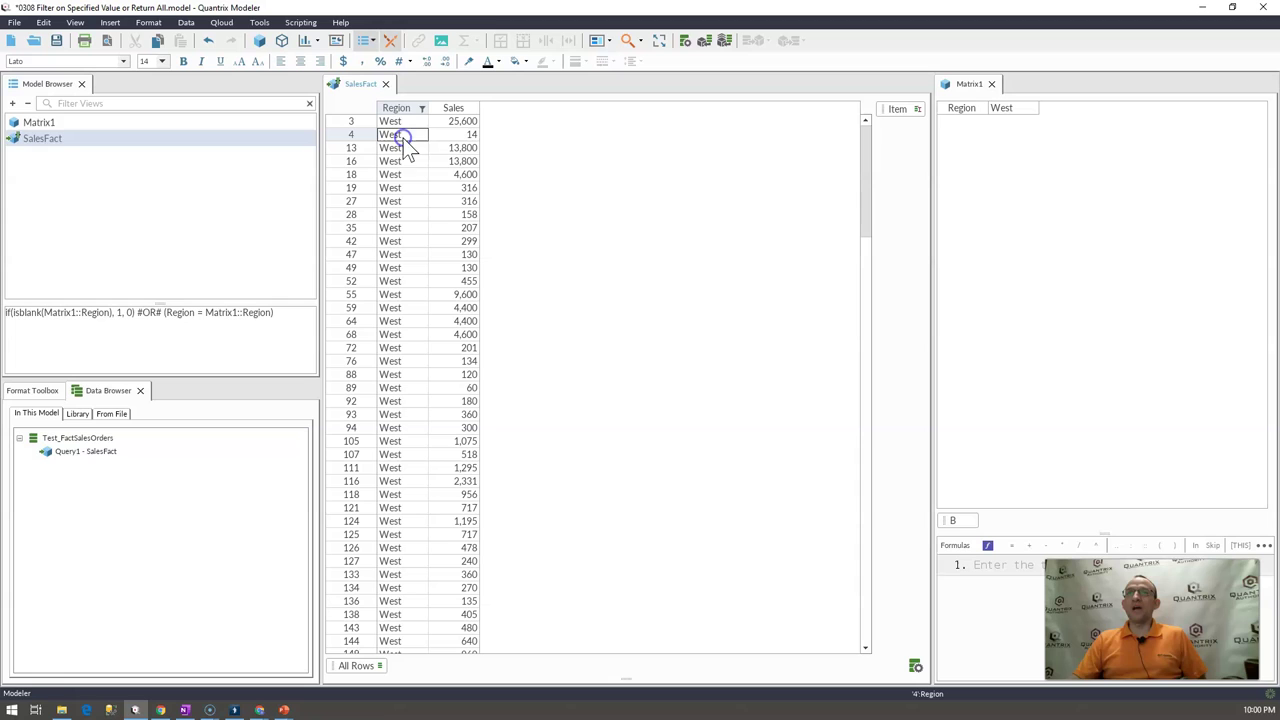
left_click(1015, 109)
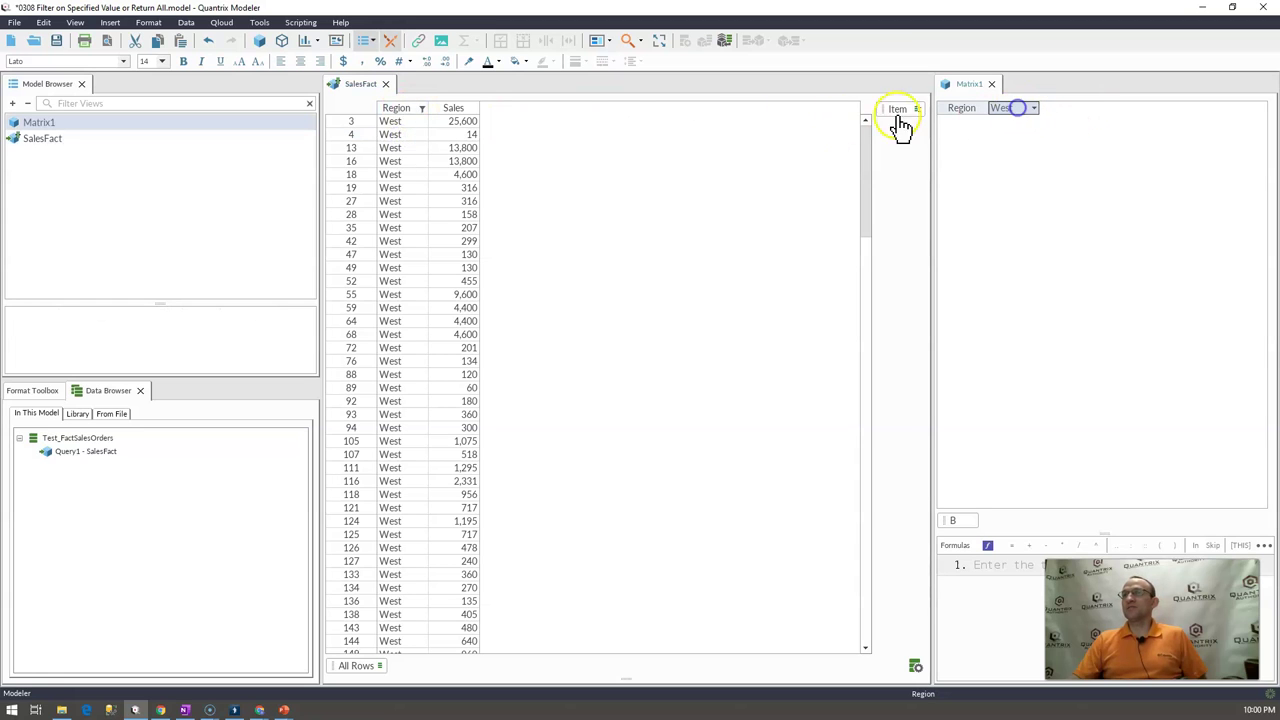
Reopen the Region column's filter in SalesFact and append #or# if(isblank( to its expression.
left_click(399, 108)
right_click(399, 108)
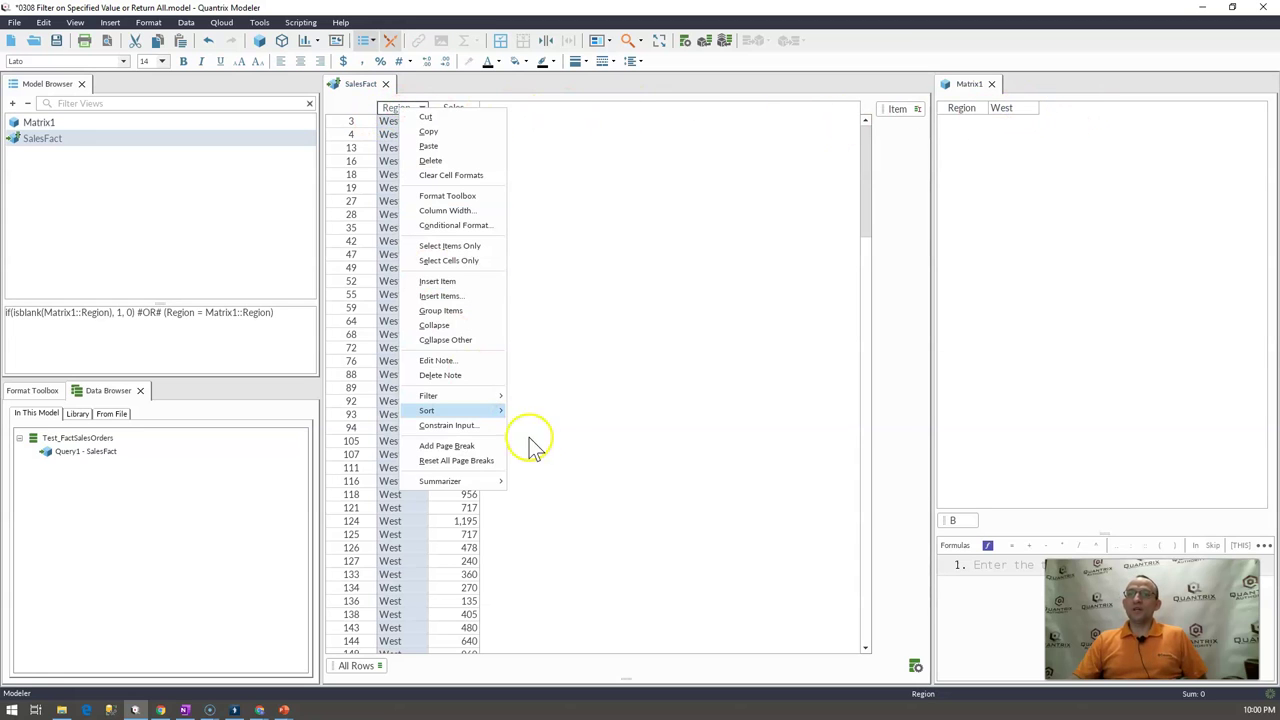
mouse_move(484, 400)
left_click(537, 398)
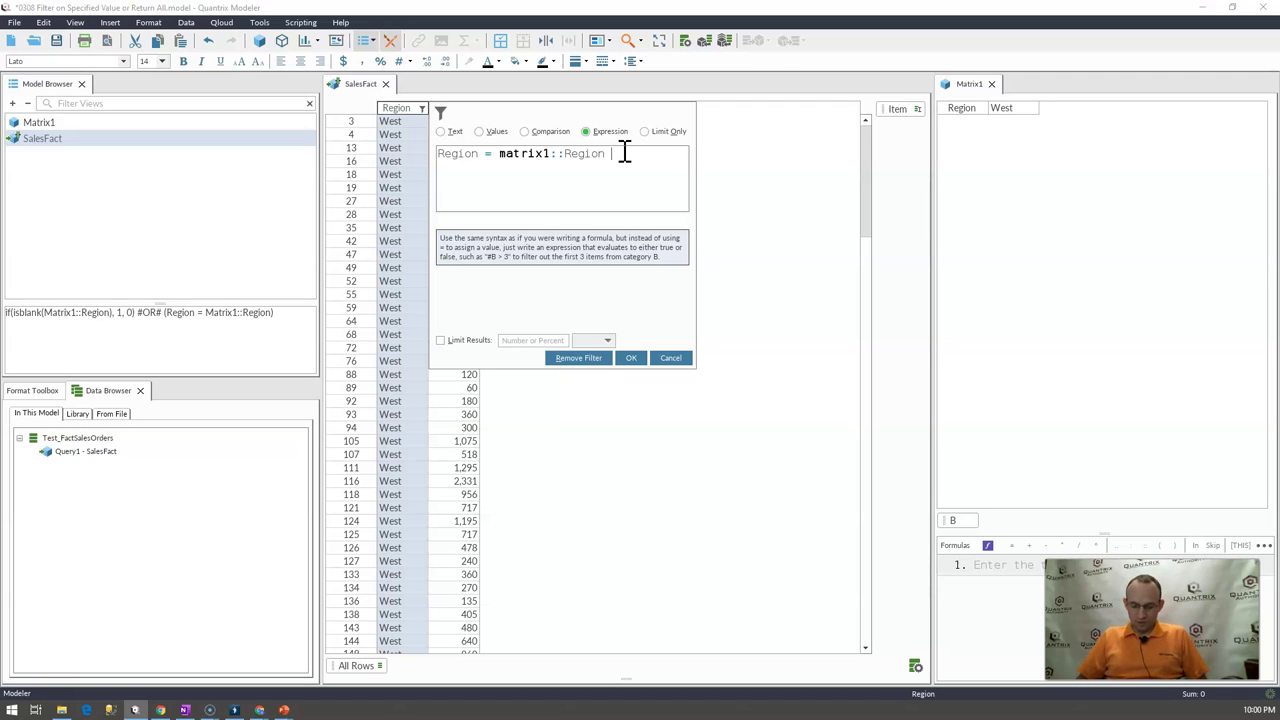
type("#or#")
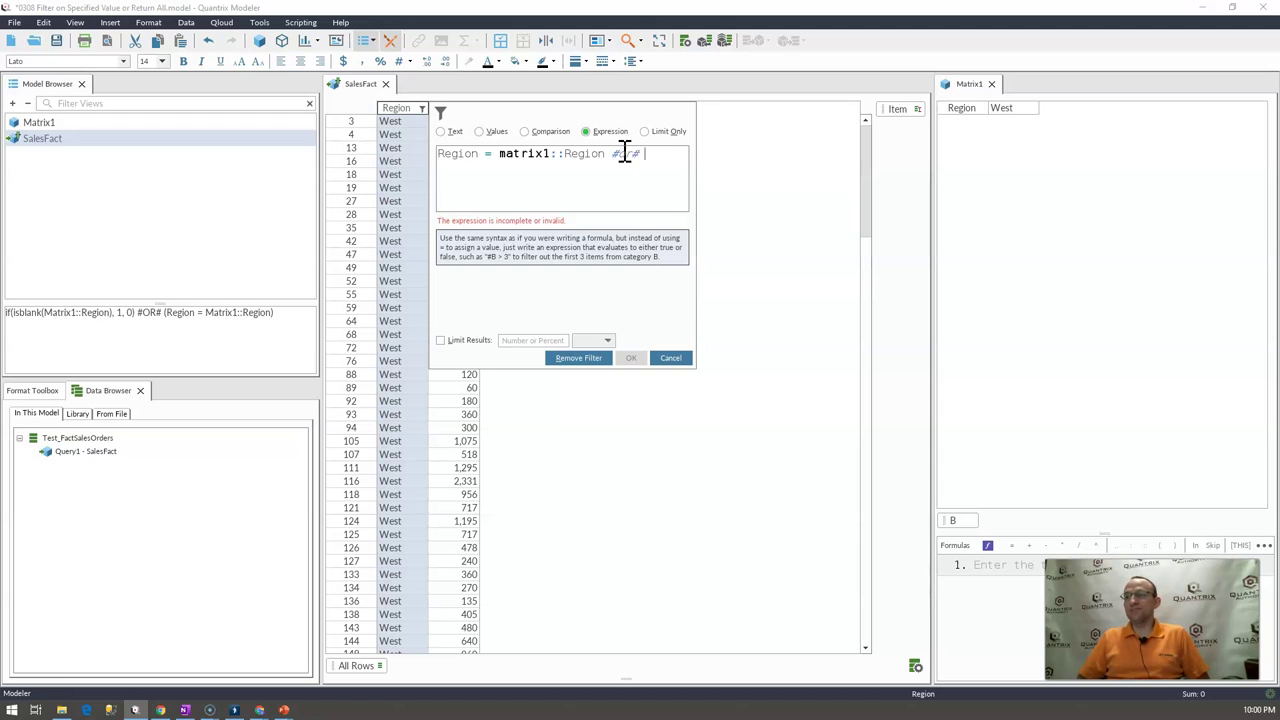
type(" i")
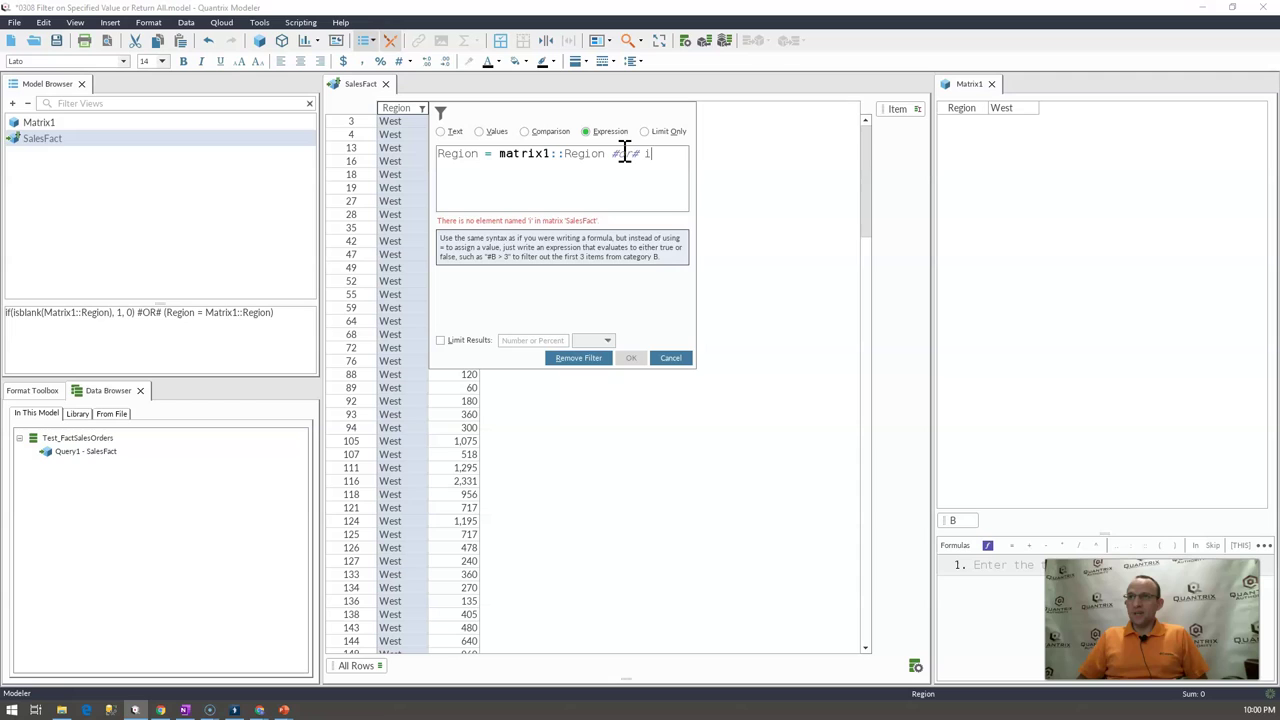
type("f(isblank")
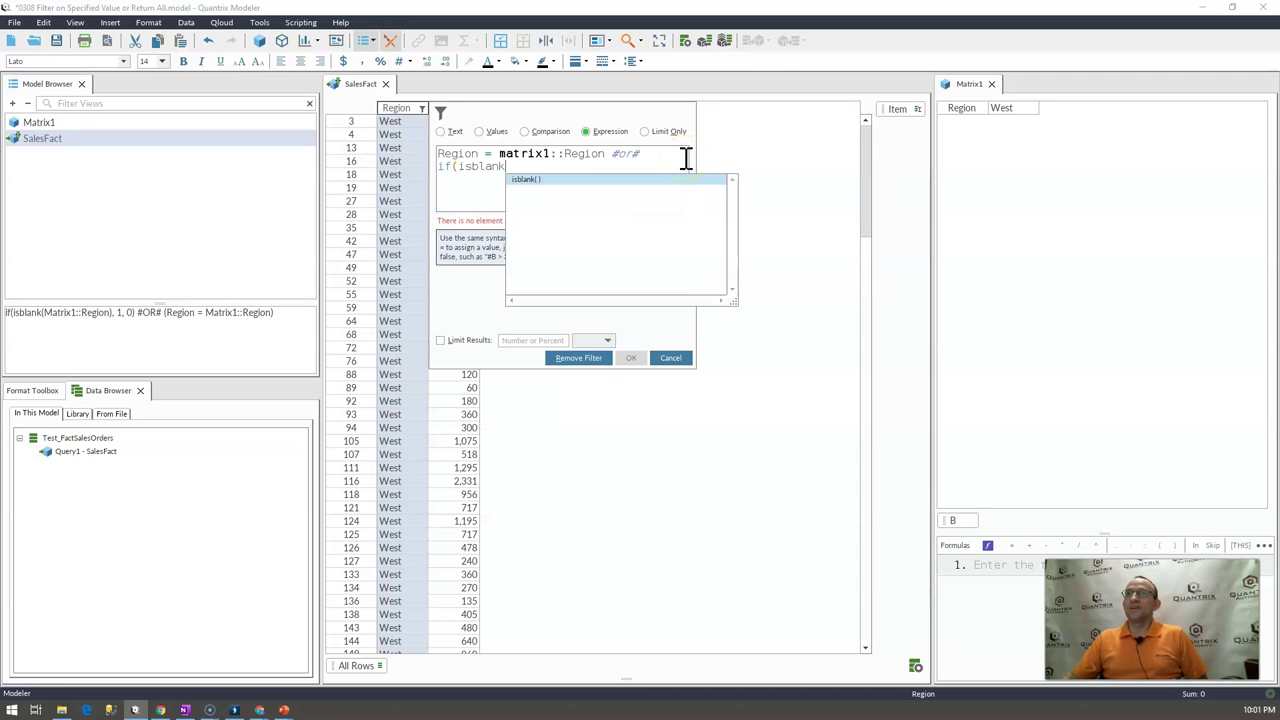
key("Return")
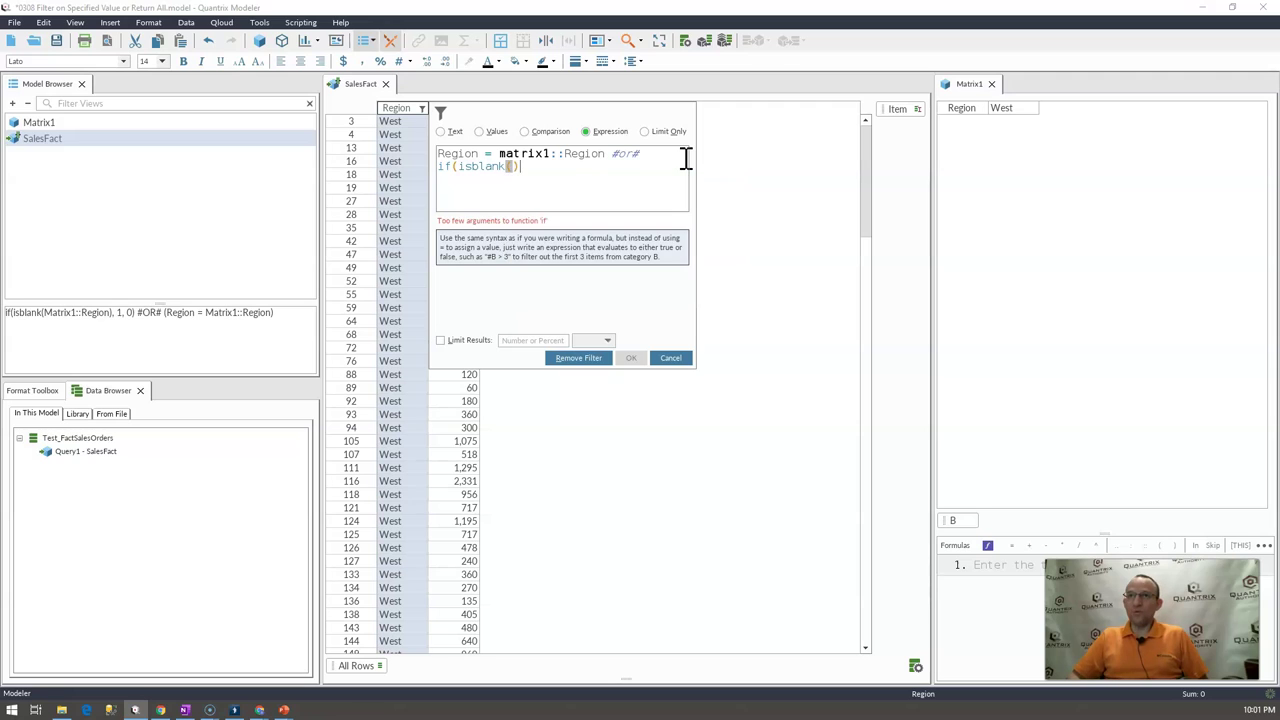
Complete the appended condition as if(isblank(Matrix1::Region), 1, 0) and apply the filter.
type("matr")
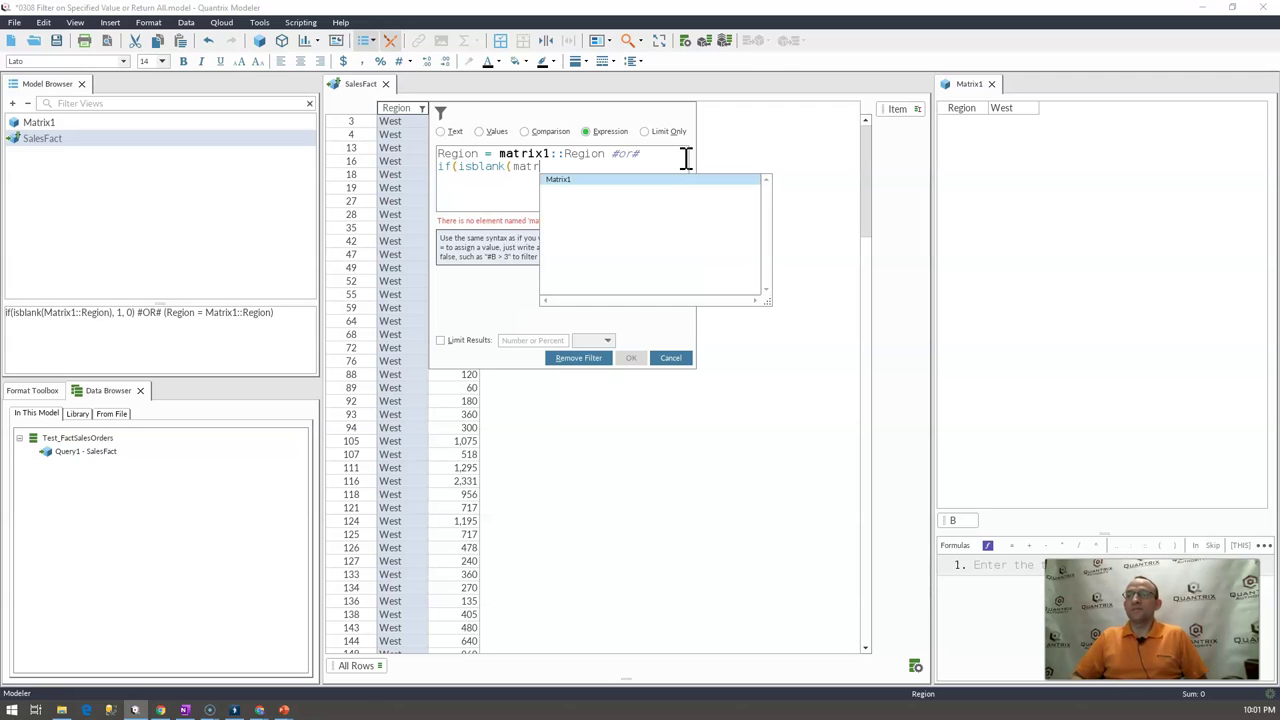
key("Escape")
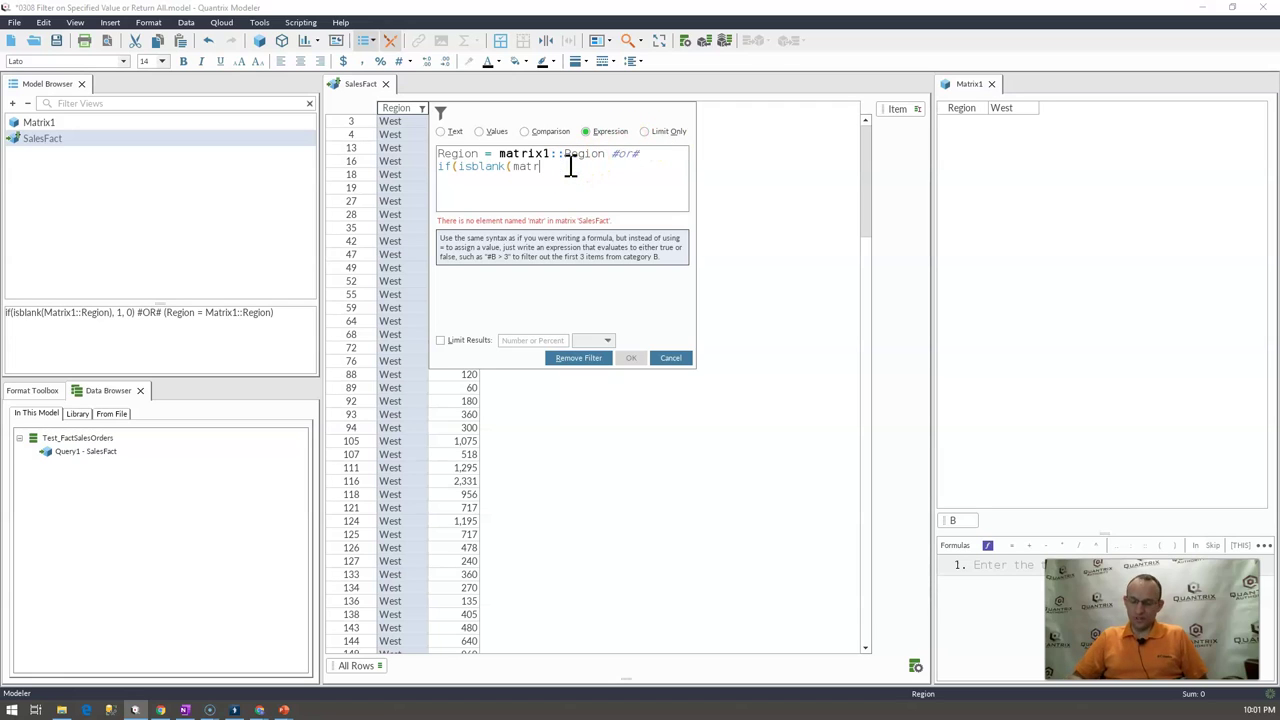
type("ix")
key("Return")
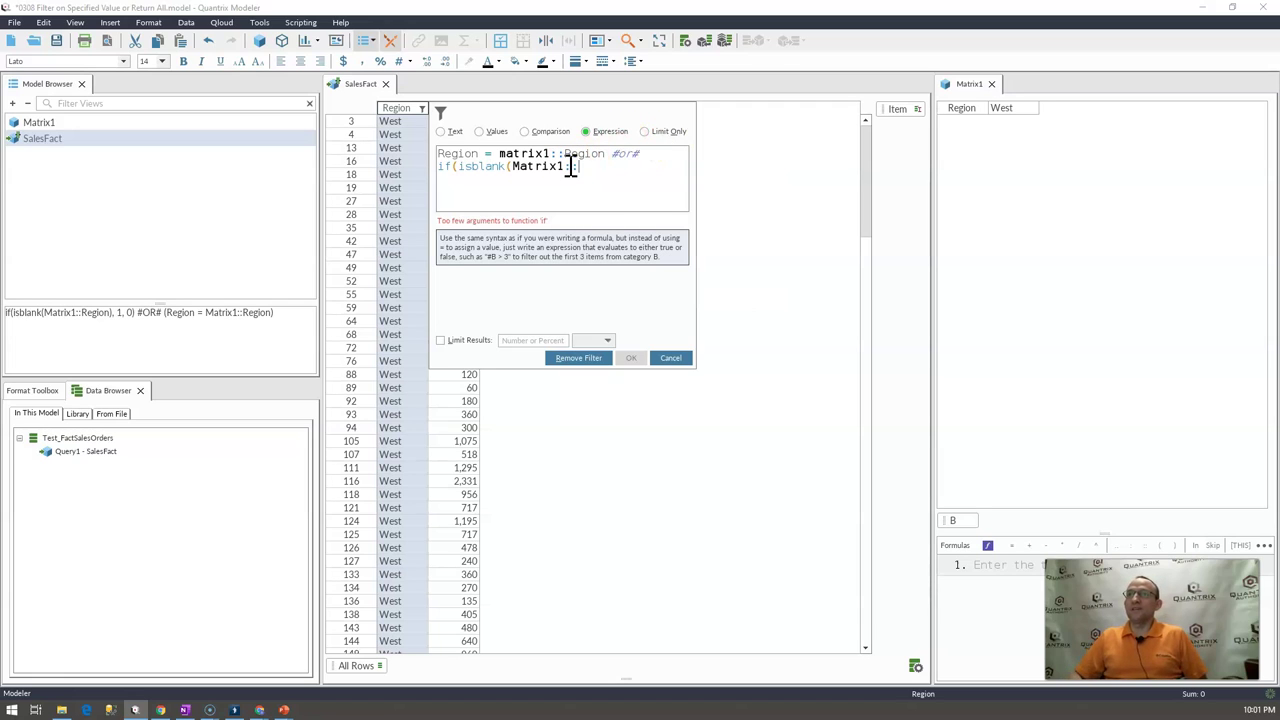
type("R")
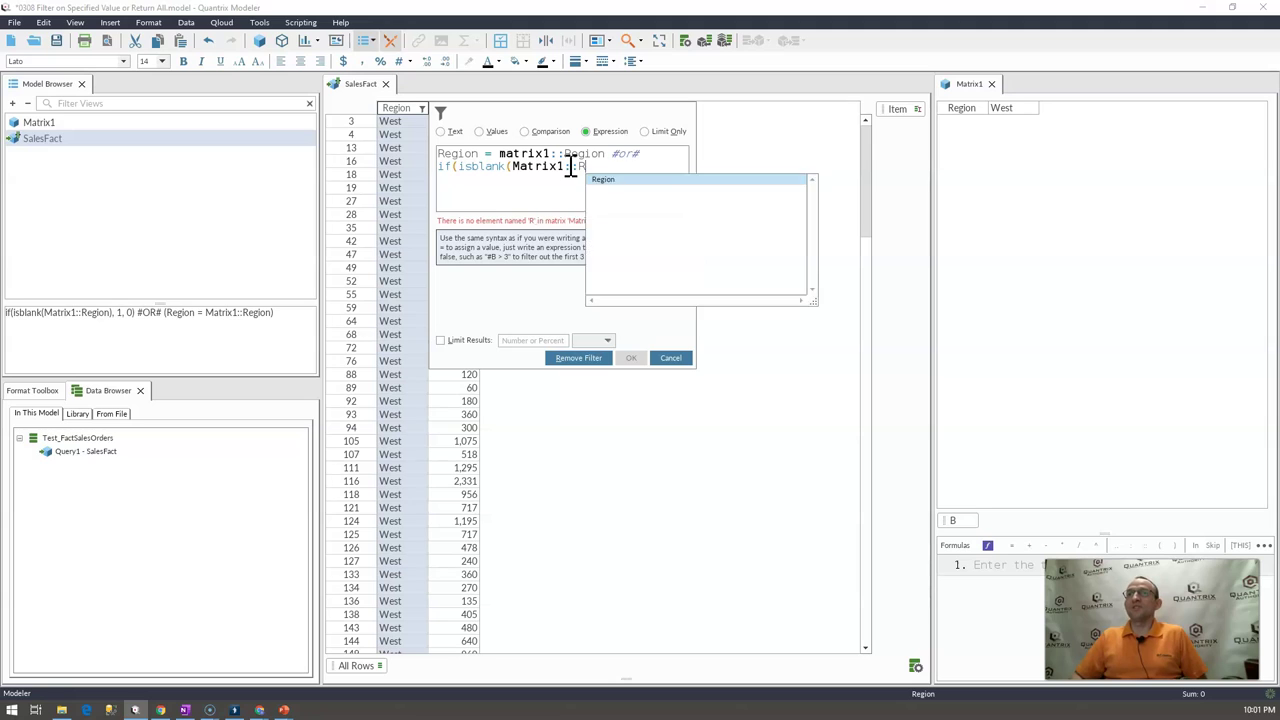
type("er")
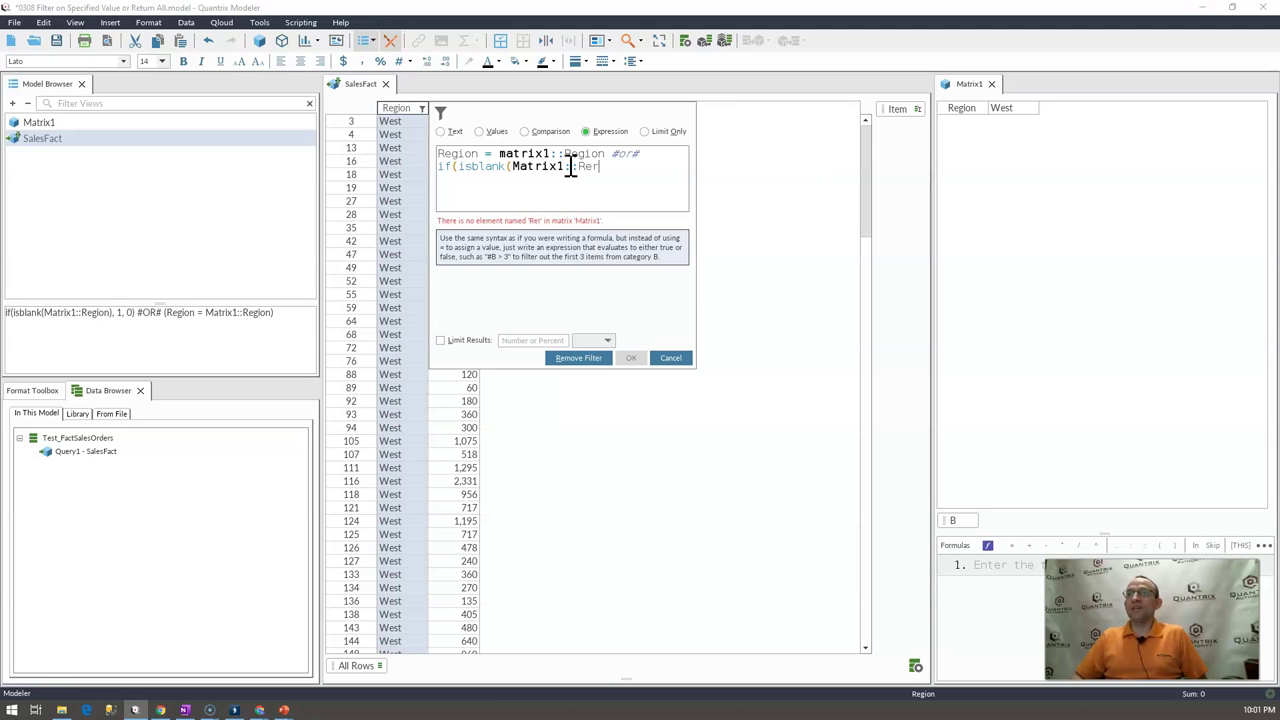
key("BackSpace")
type("gioin")
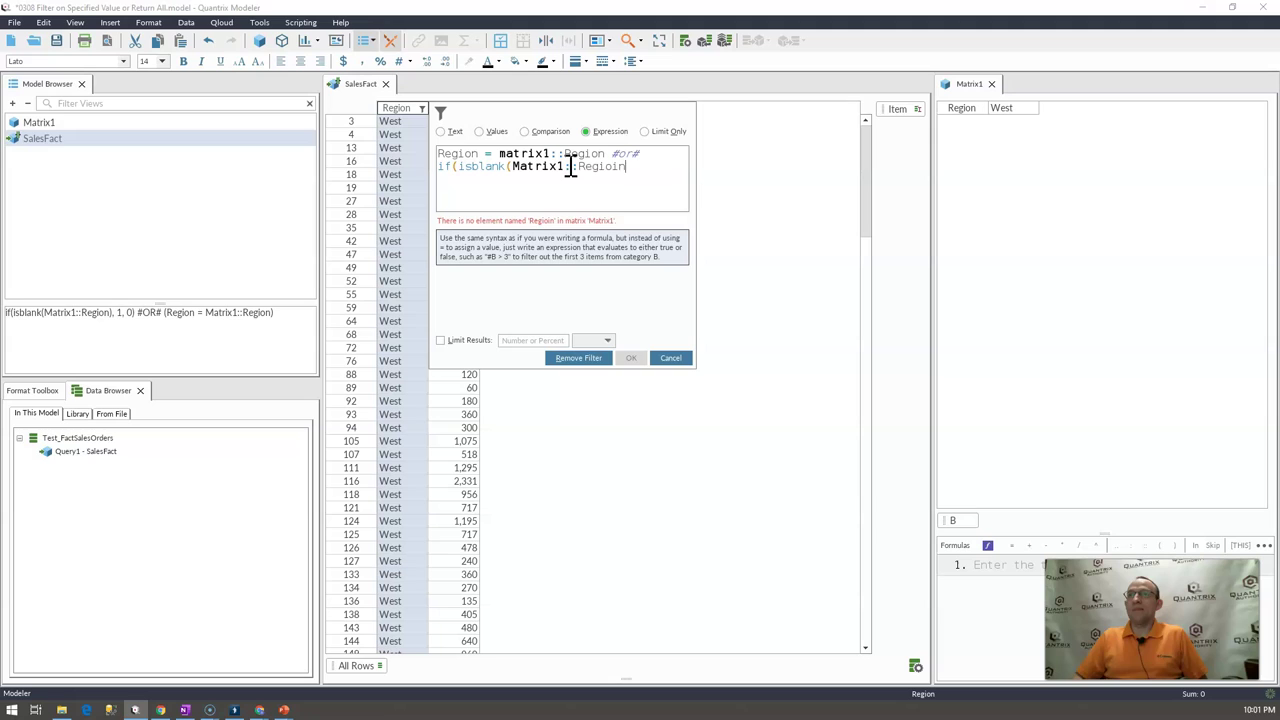
key("BackSpace")
key("BackSpace")
type("n)")
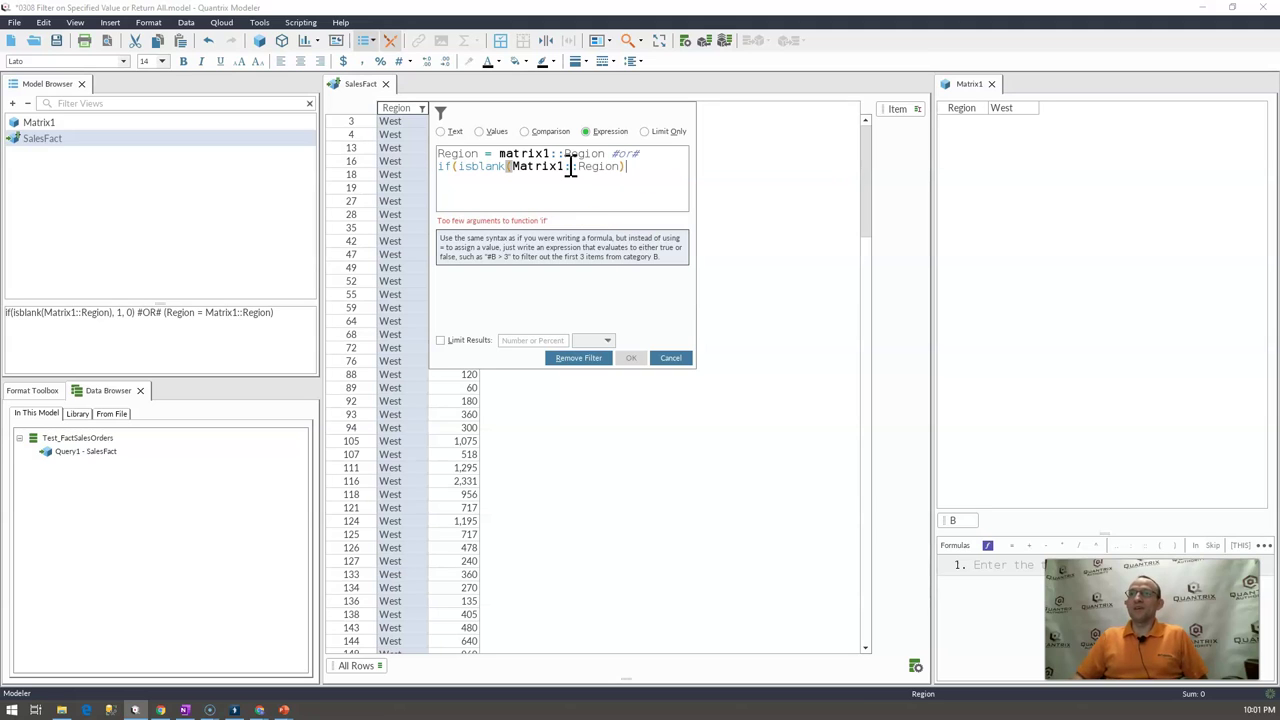
type(", 1, 0)")
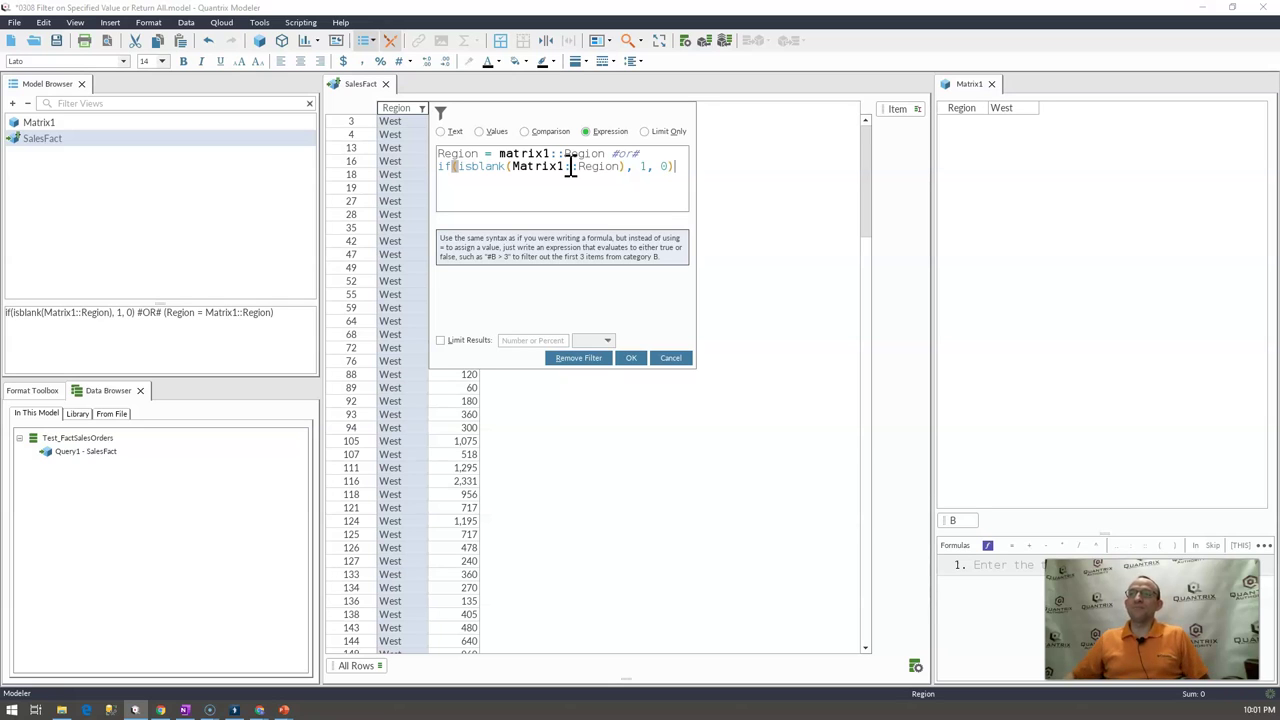
left_click(630, 357)
Test the filter with a blank Region in Matrix1 and with South, leaving the value cleared.
left_click(997, 108)
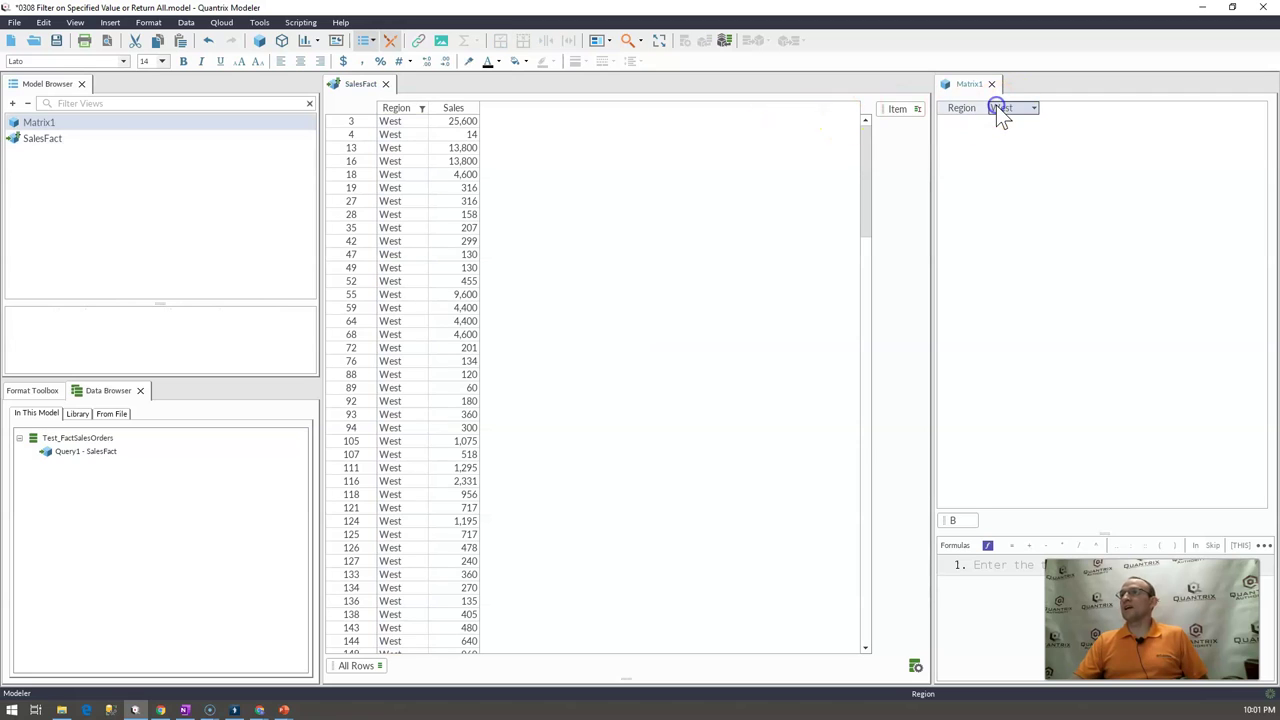
key("BackSpace")
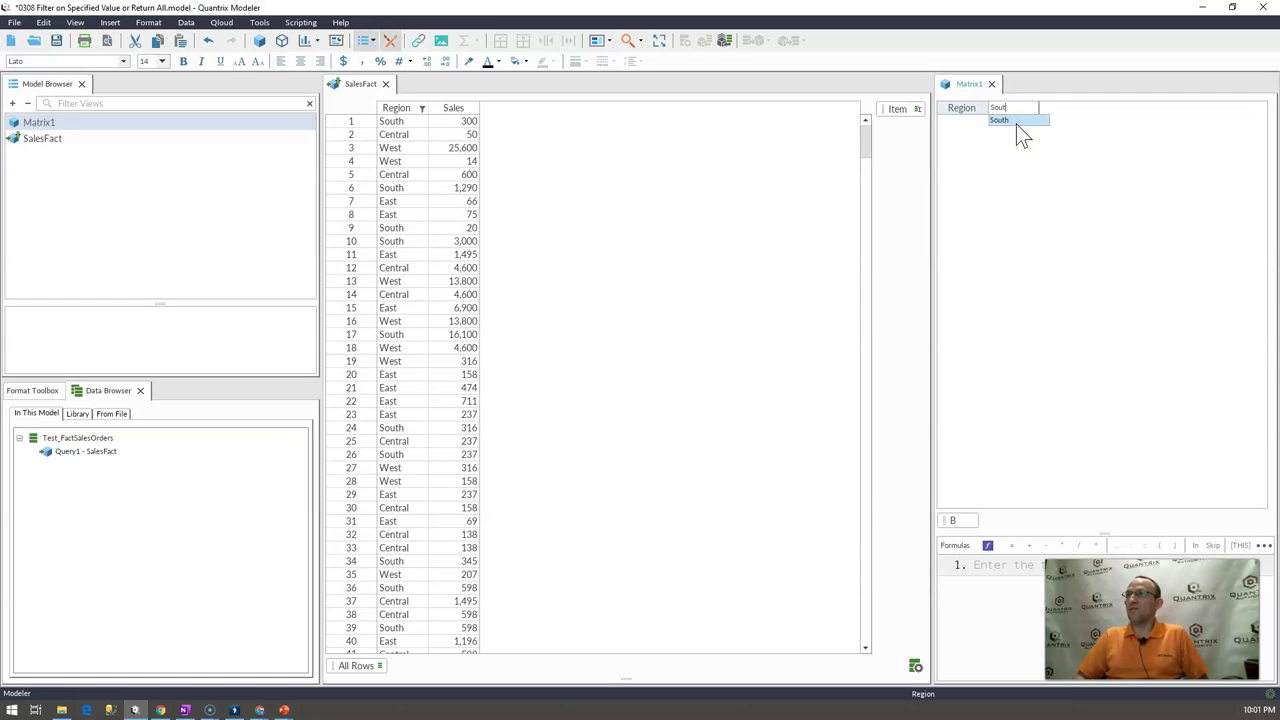
left_click(1016, 124)
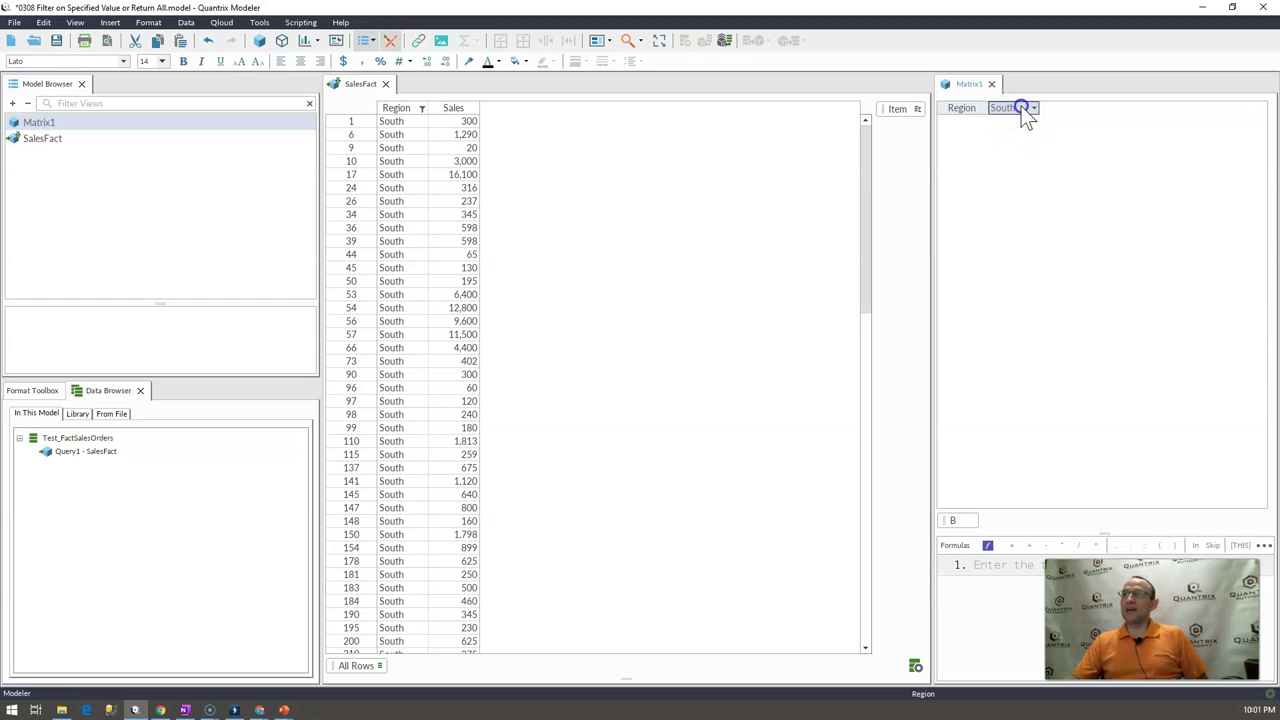
key("BackSpace")
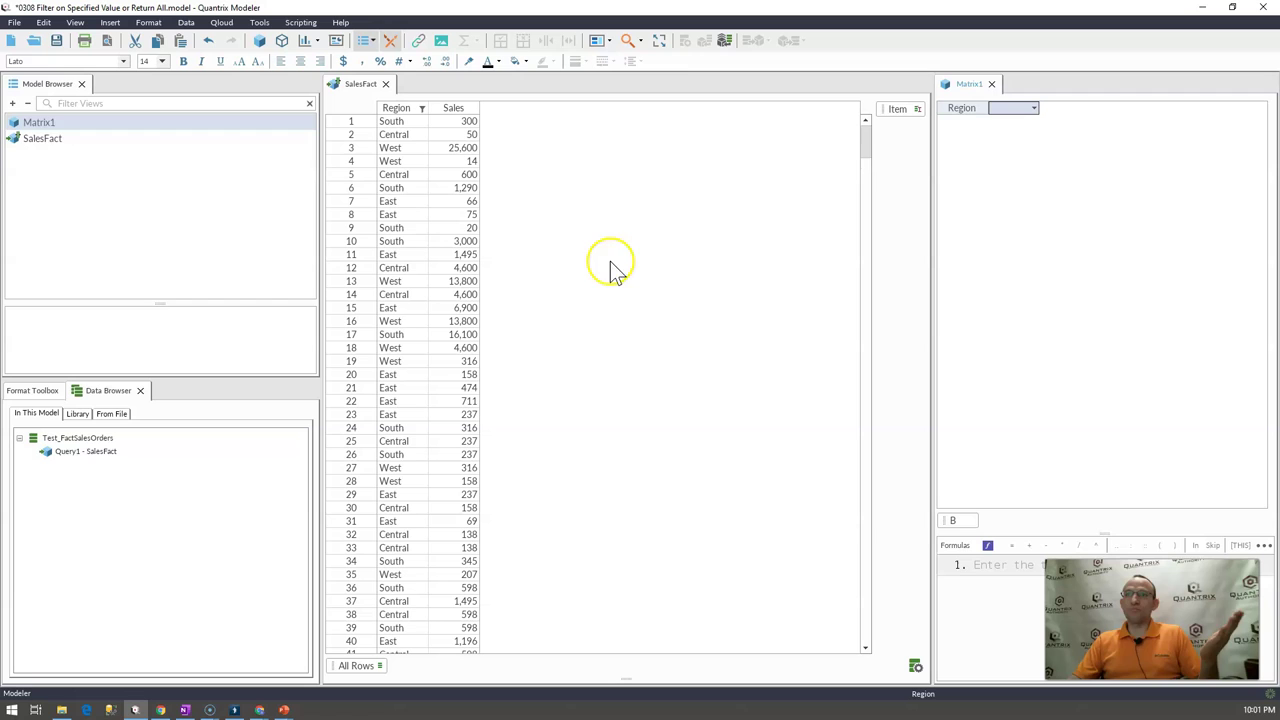
Simplify the Region filter's blank condition to isblank(Matrix1::Region), removing the if function and its 1, 0 arguments, and apply it.
right_click(418, 108)
mouse_move(514, 396)
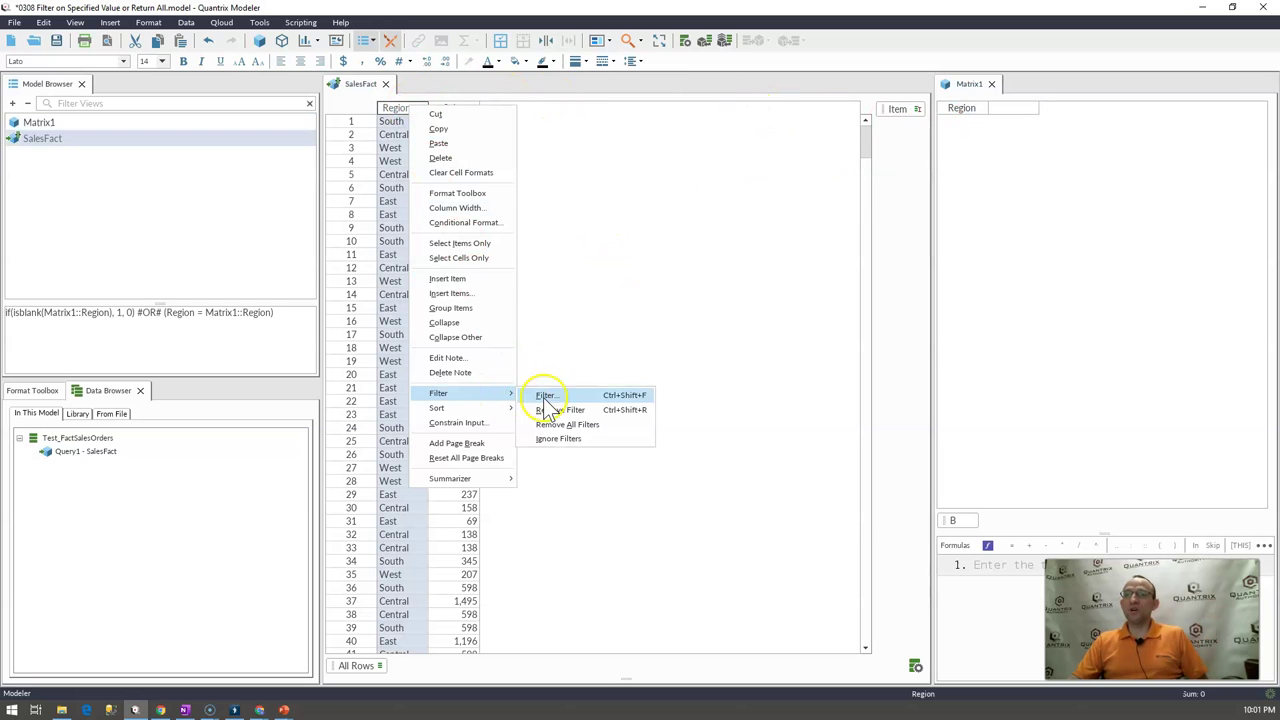
left_click(575, 406)
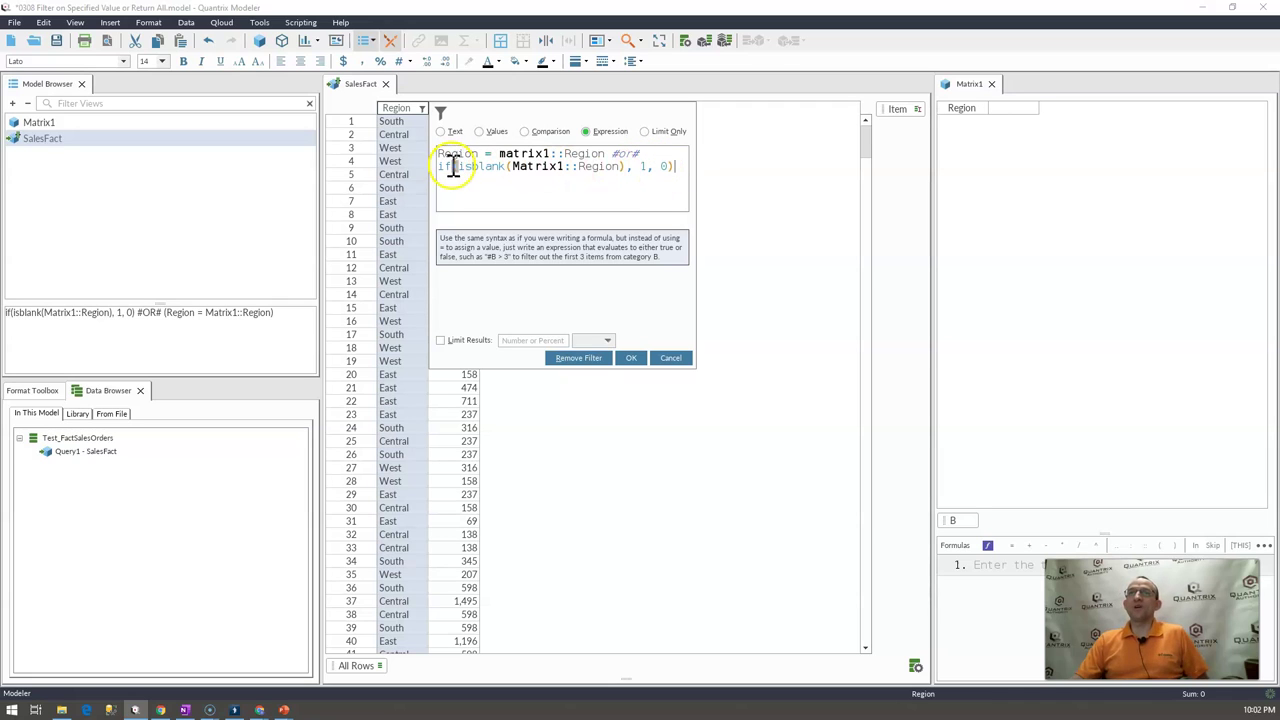
key("BackSpace")
key("BackSpace")
key("BackSpace")
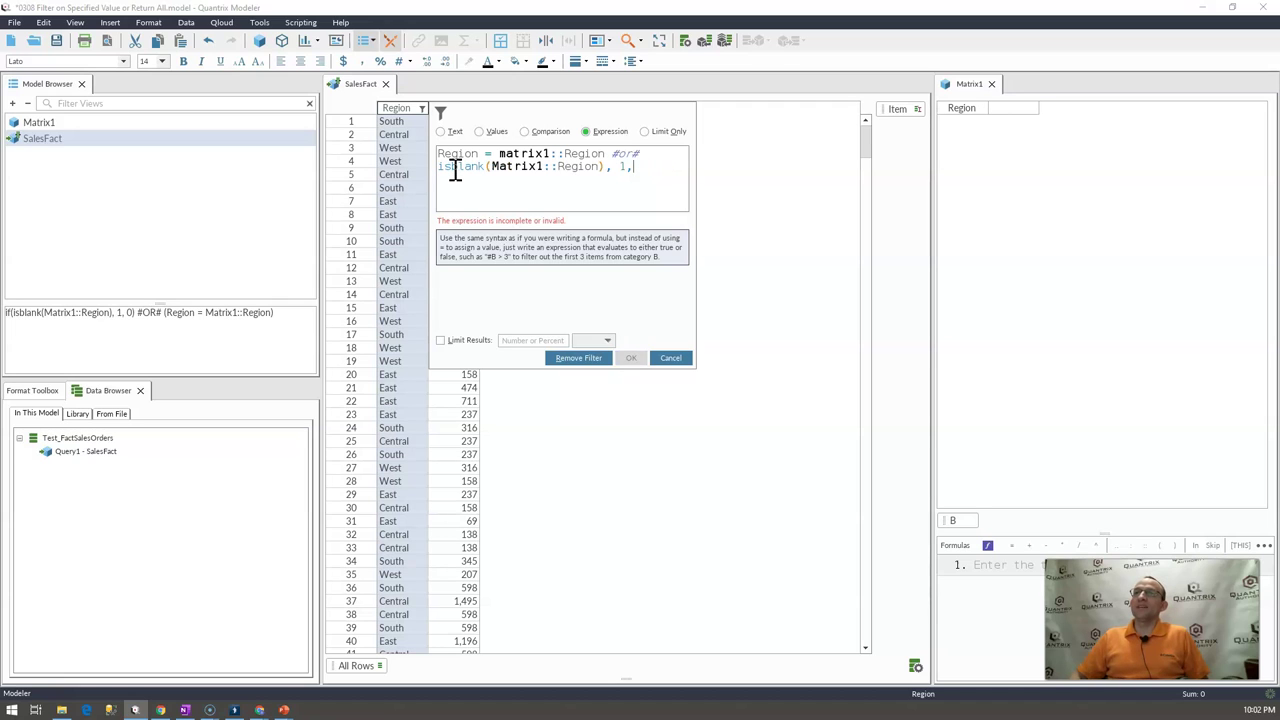
key("BackSpace")
key("BackSpace")
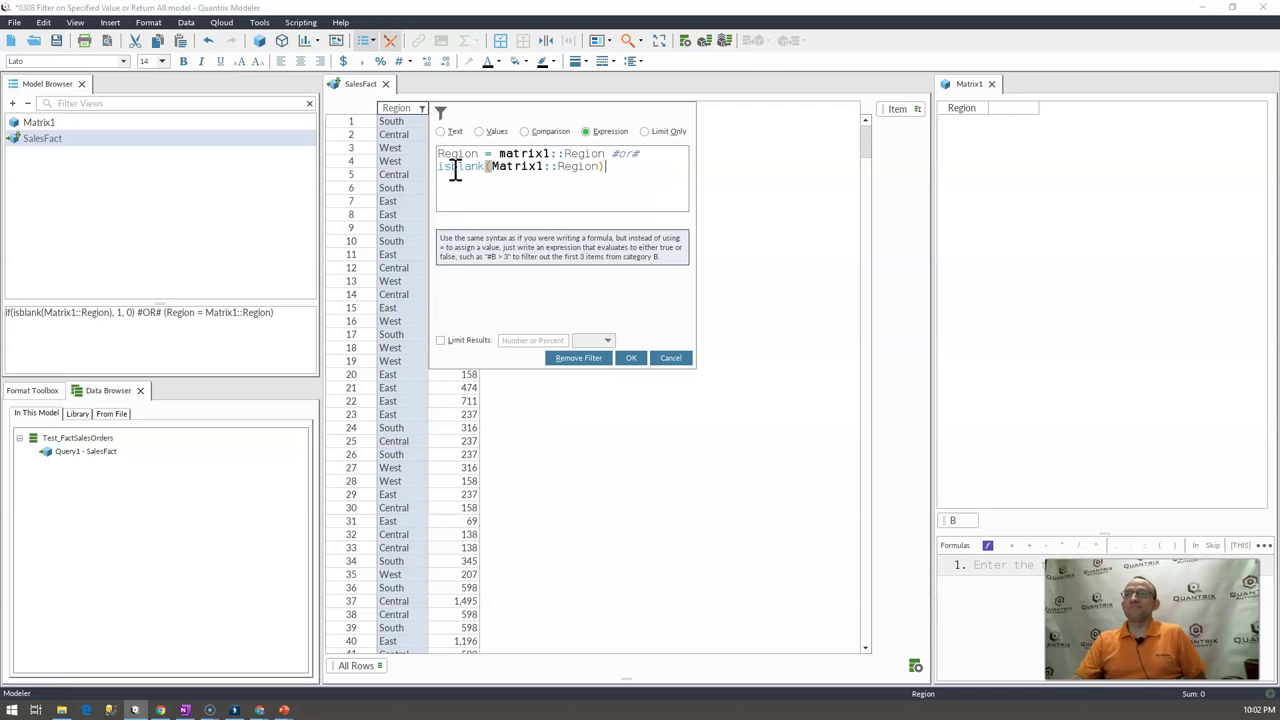
left_click(541, 260)
left_click(632, 358)
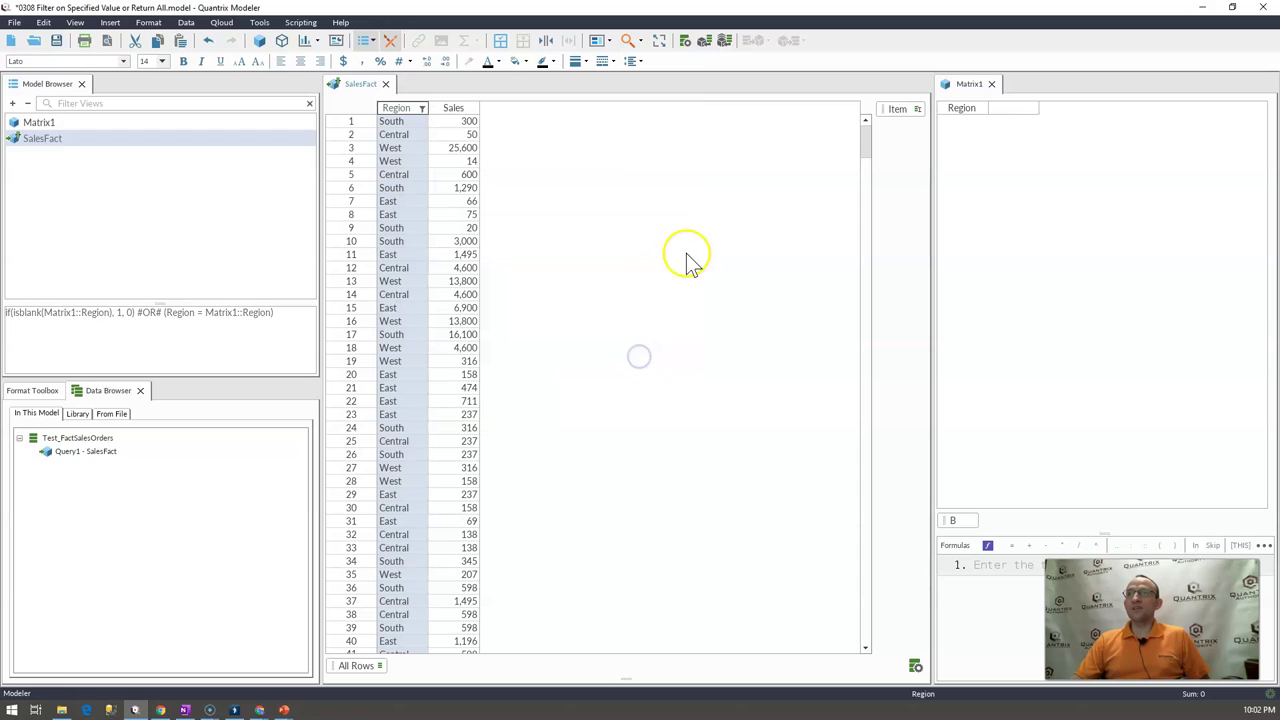
Set the Region value in Matrix1 to West and check the rows returned by the simplified filter.
left_click(1005, 110)
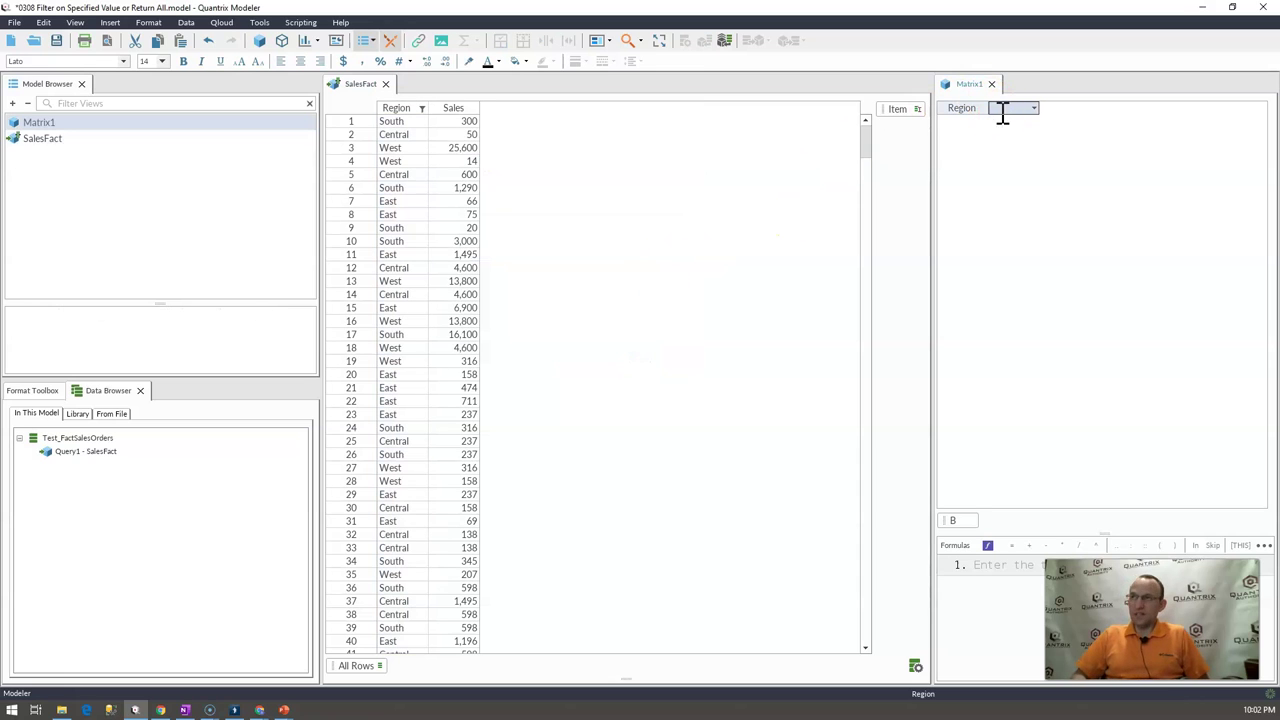
type("West")
key("Return")
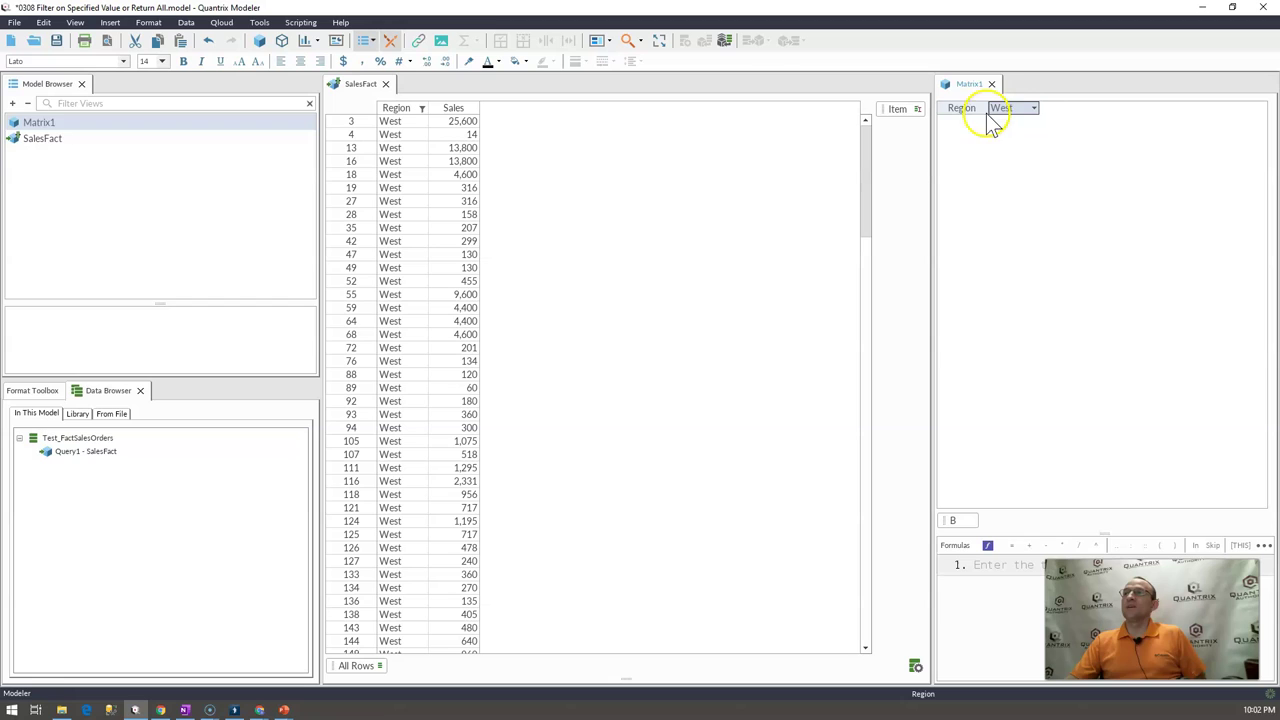
left_click(1024, 108)
left_click(1032, 110)
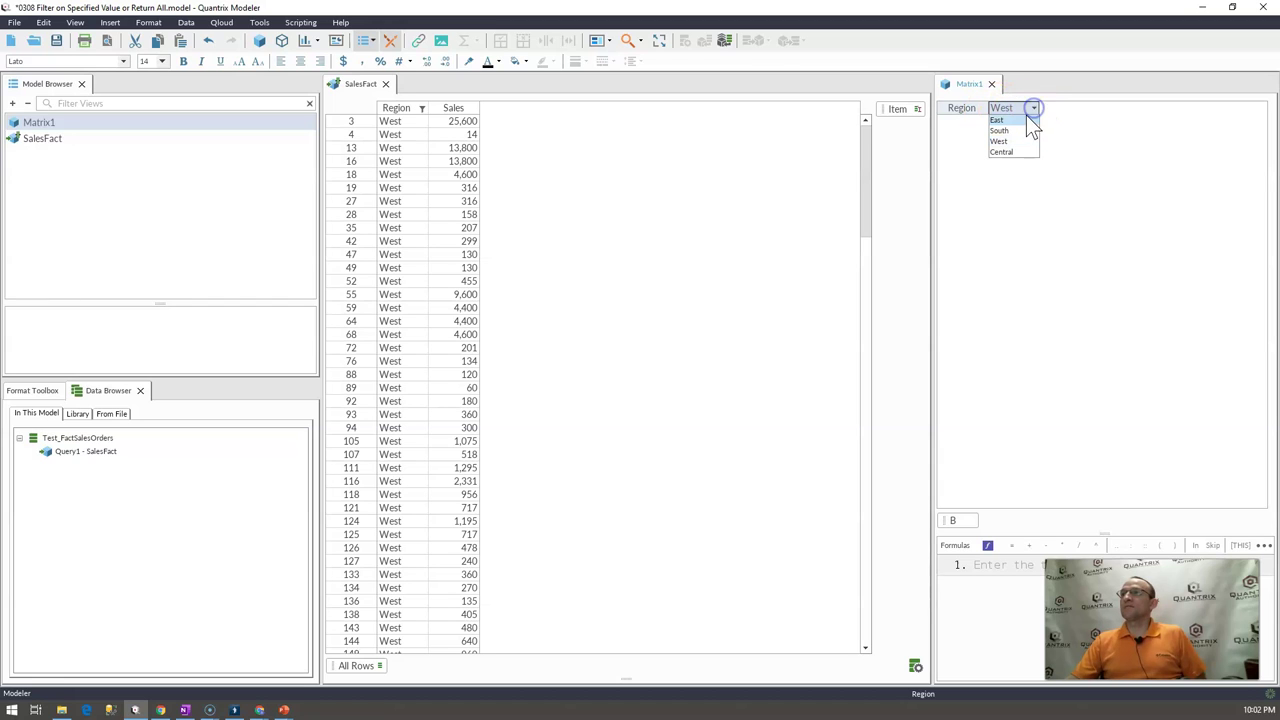
left_click(650, 143)
left_click(418, 128)
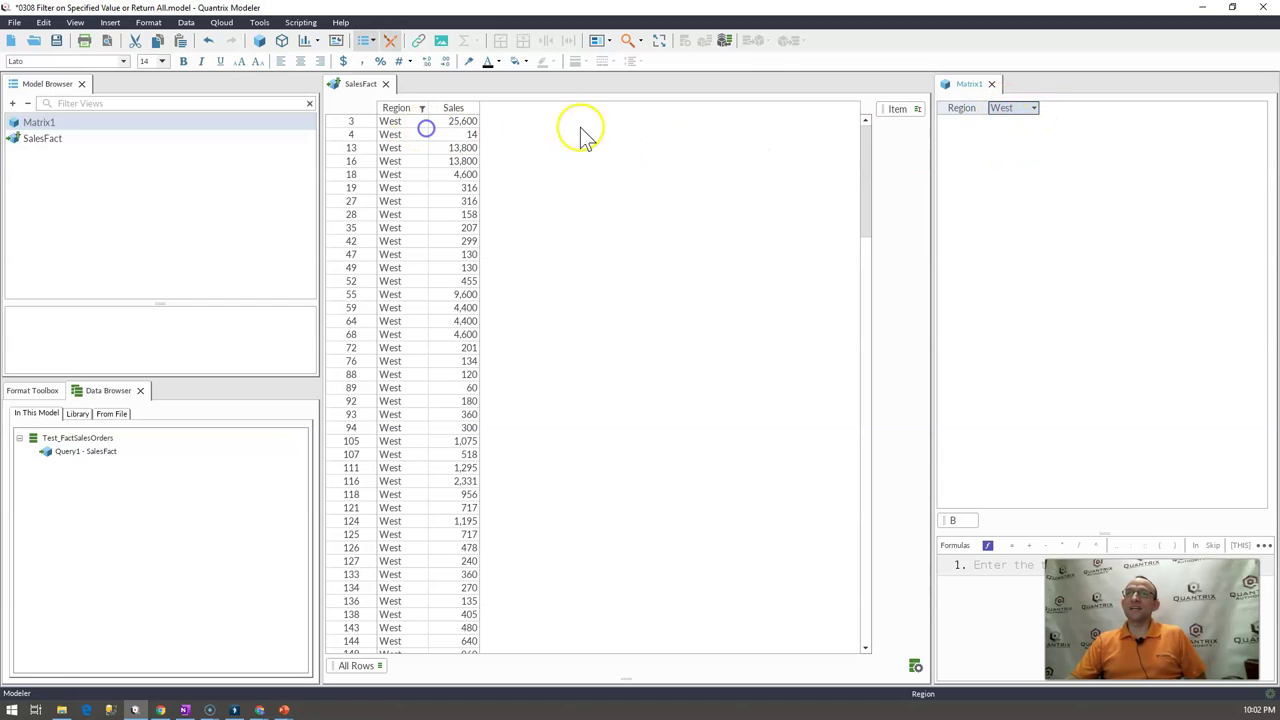
Clear the Region value in Matrix1 and look through the rows returned in SalesFact.
left_click(1001, 109)
key("Delete")
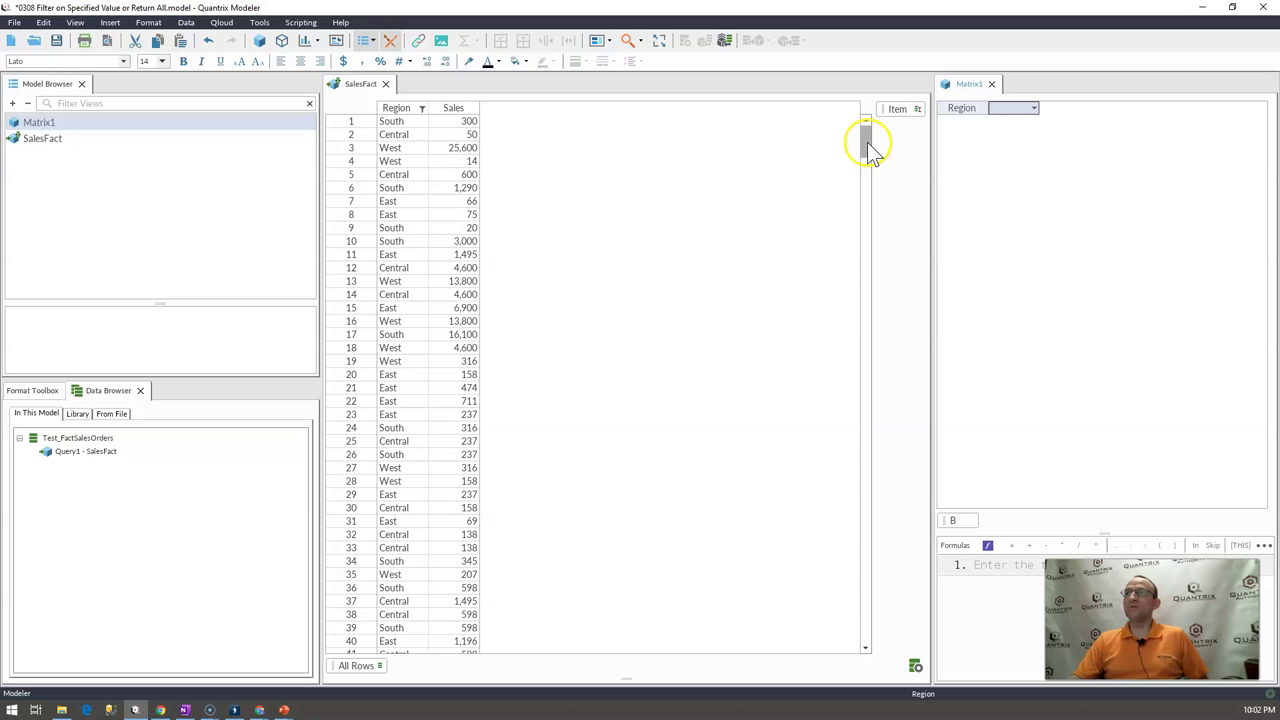
left_click_drag(868, 143, 869, 608)
Set the Region value in Matrix1 to Central.
left_click(1020, 108)
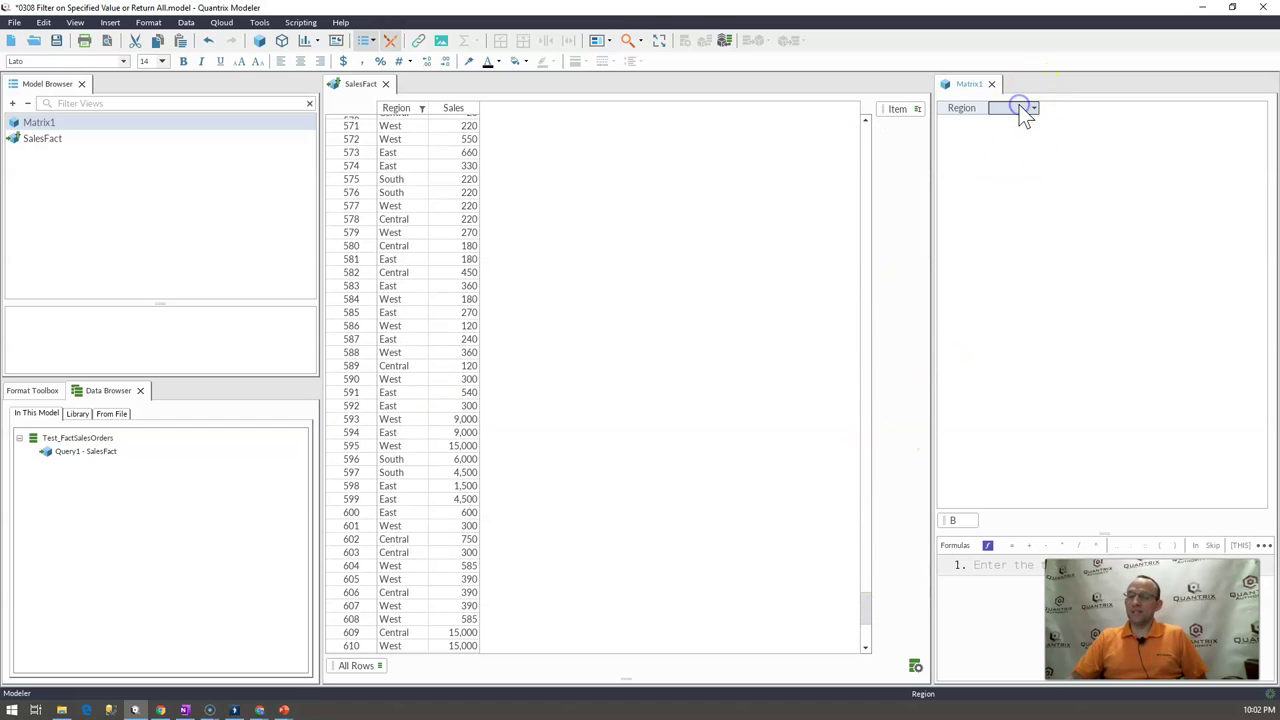
type("Cent")
key("Return")
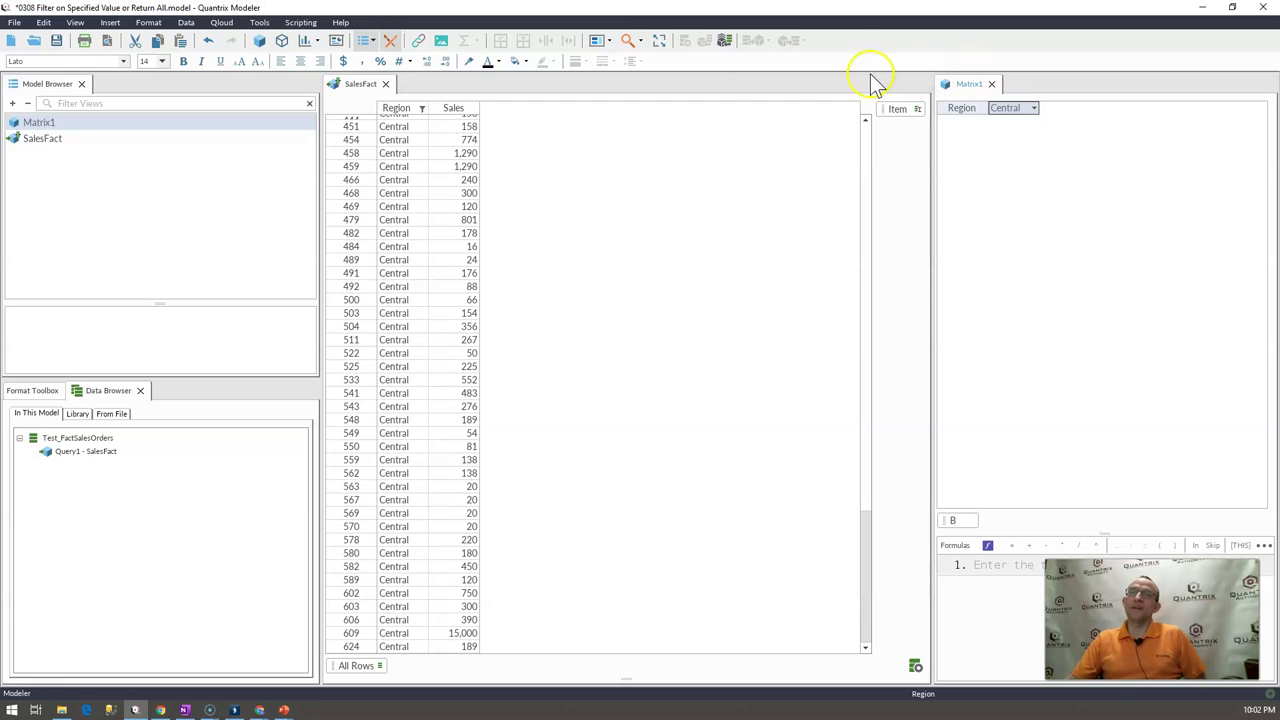
Reopen the Region column's filter in SalesFact to review its expression, and close it without changes.
left_click(408, 108)
right_click(418, 115)
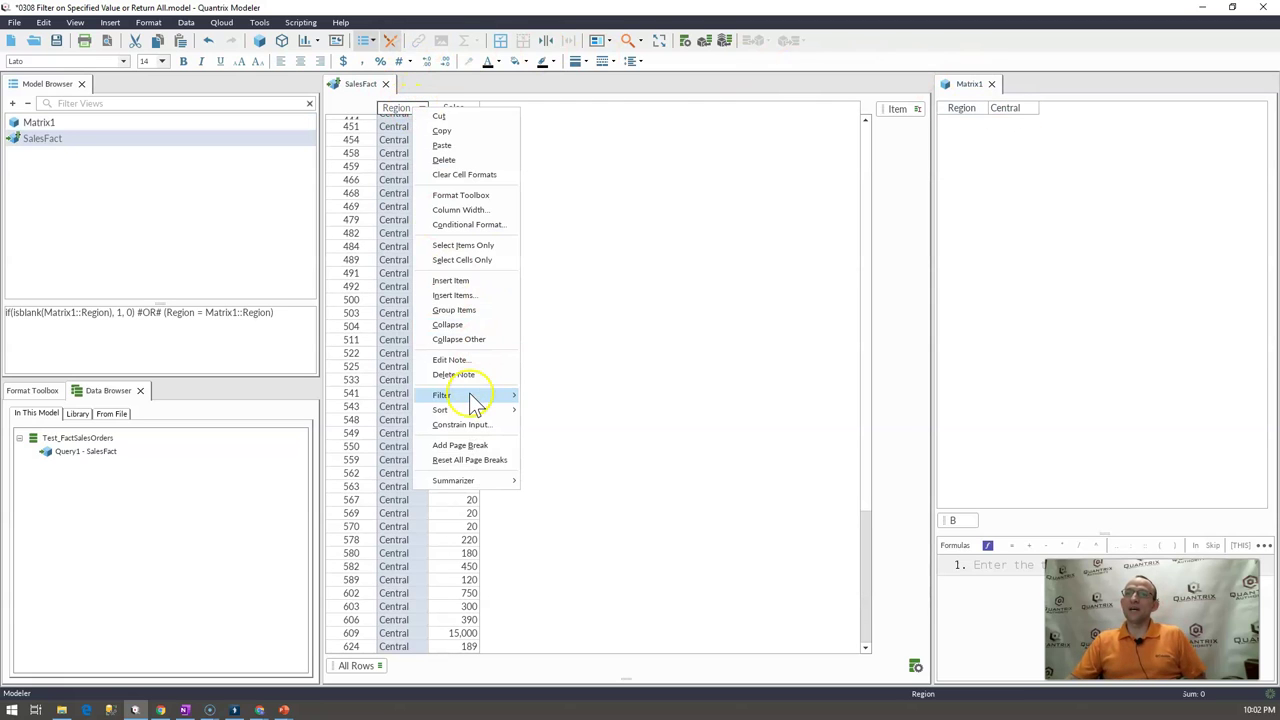
mouse_move(474, 397)
left_click(568, 408)
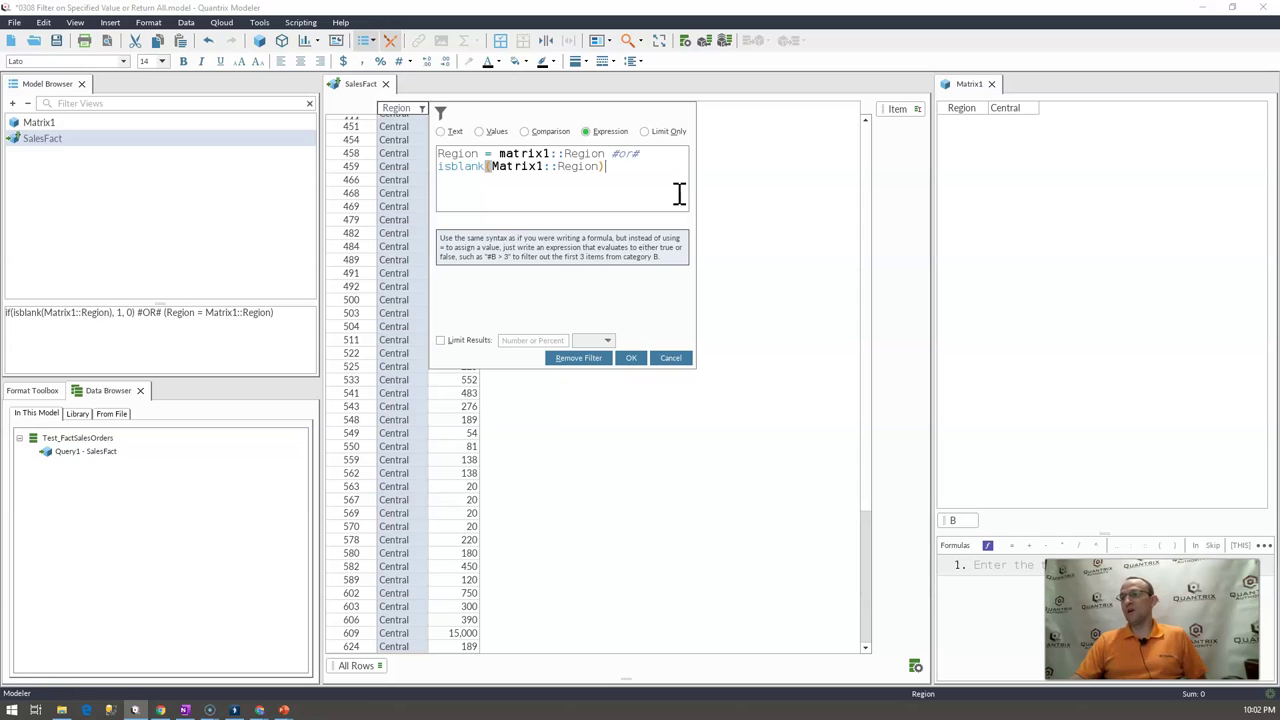
left_click(973, 193)
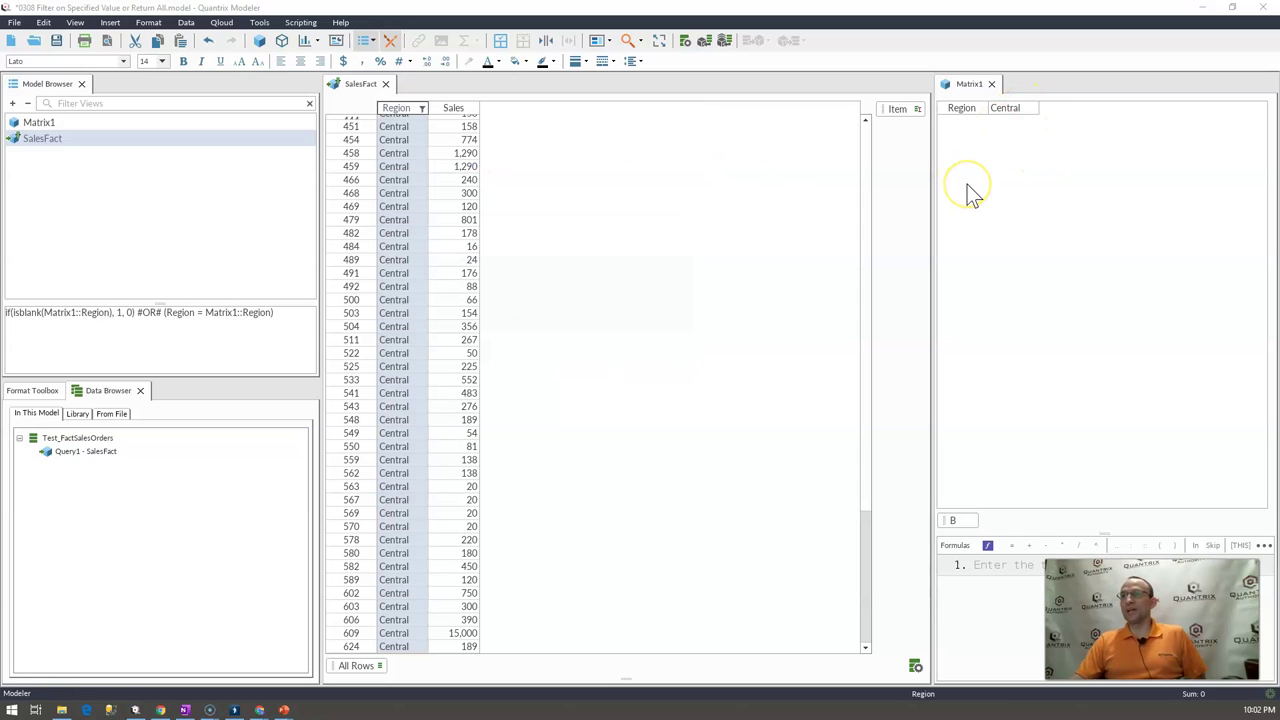